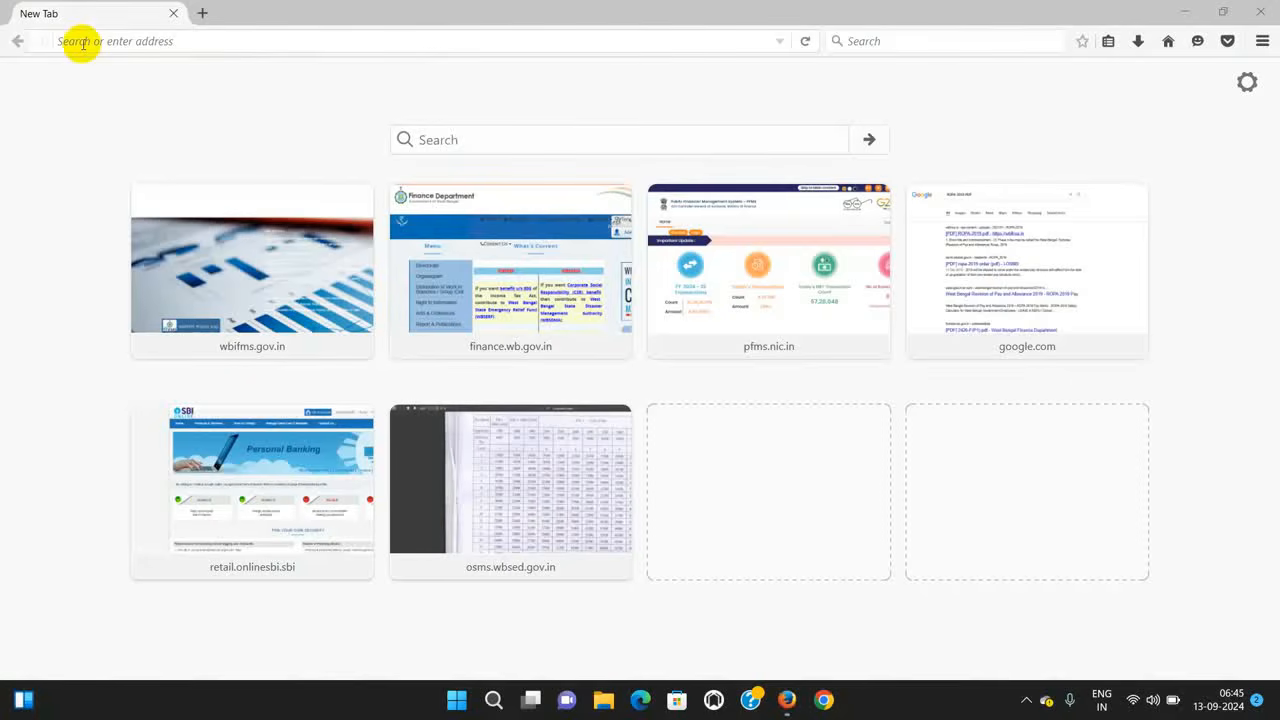
# Load the wbifms.gov.in portal home page and scroll sideways to reveal the right-side panels.
pyautogui.click(80, 41)
pyautogui.write('w')
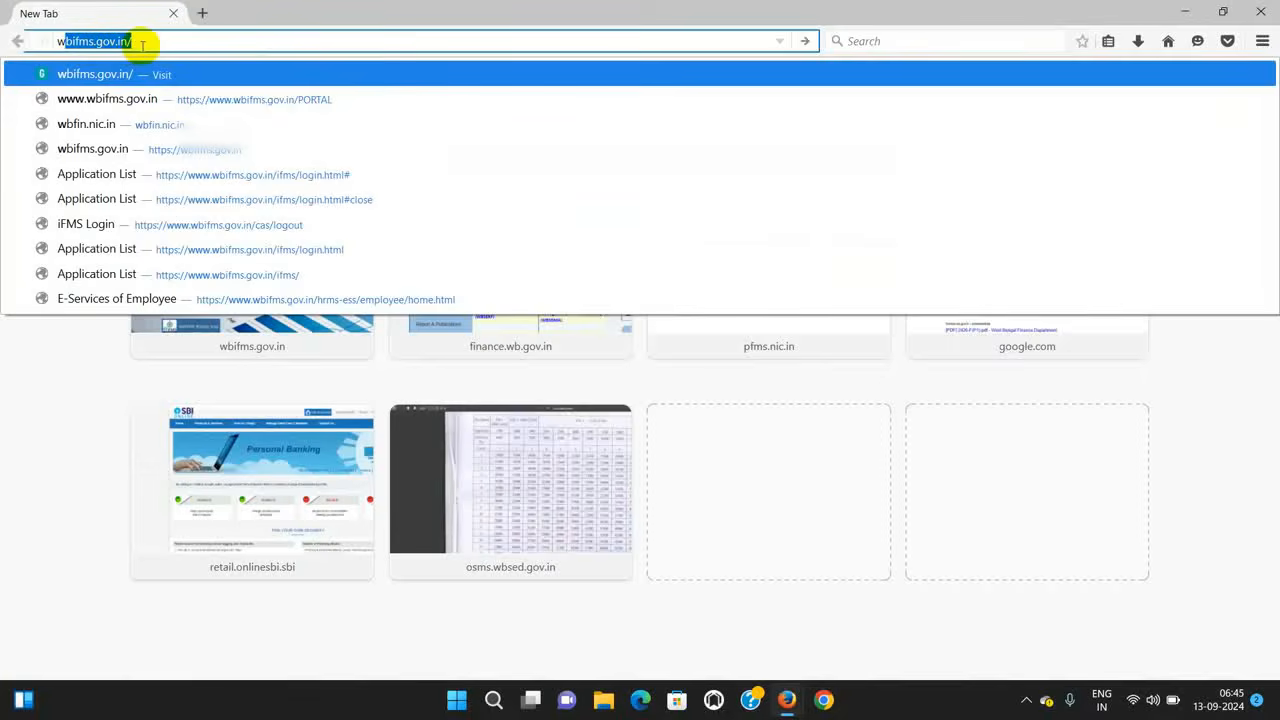
pyautogui.press('Return')
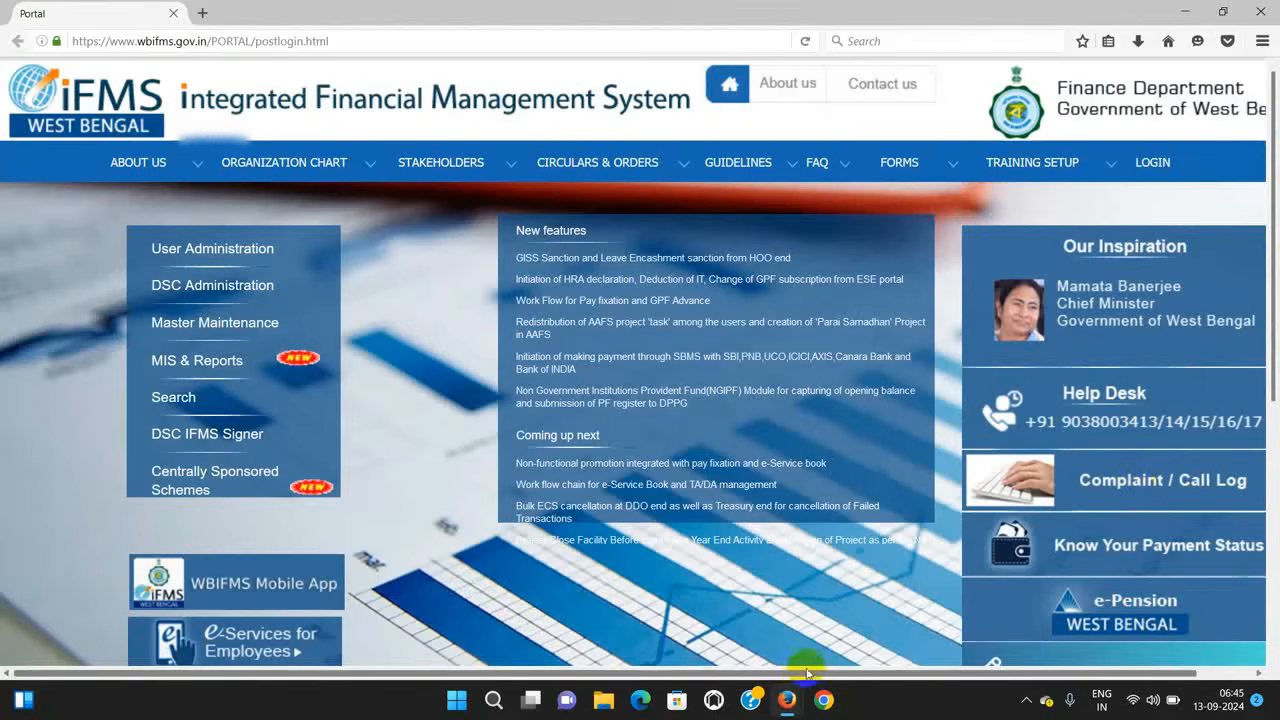
pyautogui.moveTo(800, 675); pyautogui.dragTo(871, 674)
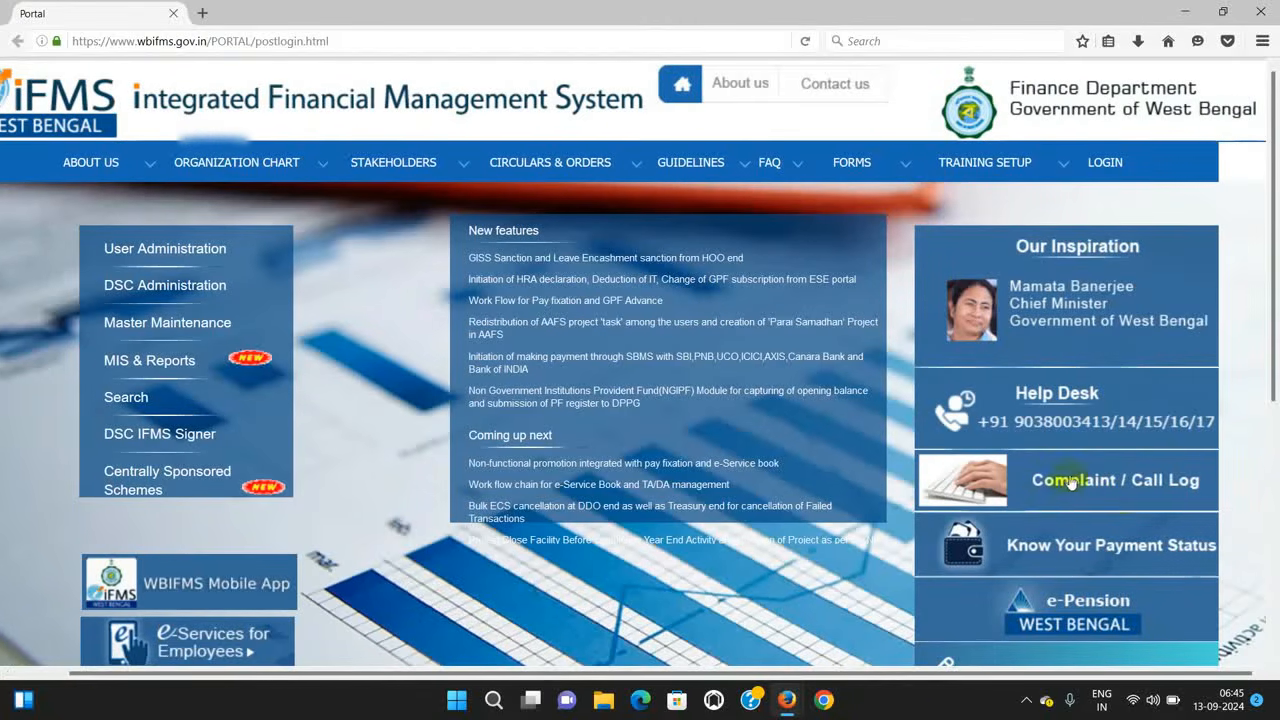
# Log in to the Complaint / Call Log service desk with the account's user name and password, declining to save the login.
pyautogui.click(1124, 502)
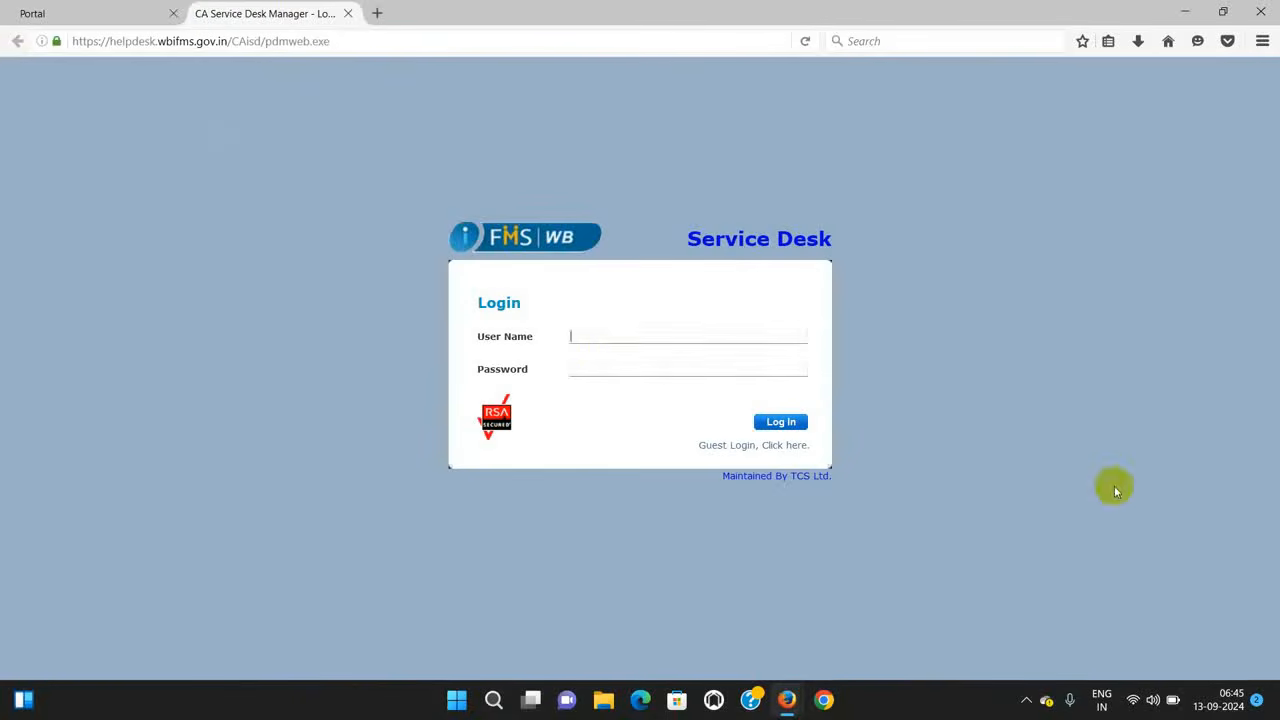
pyautogui.click(611, 338)
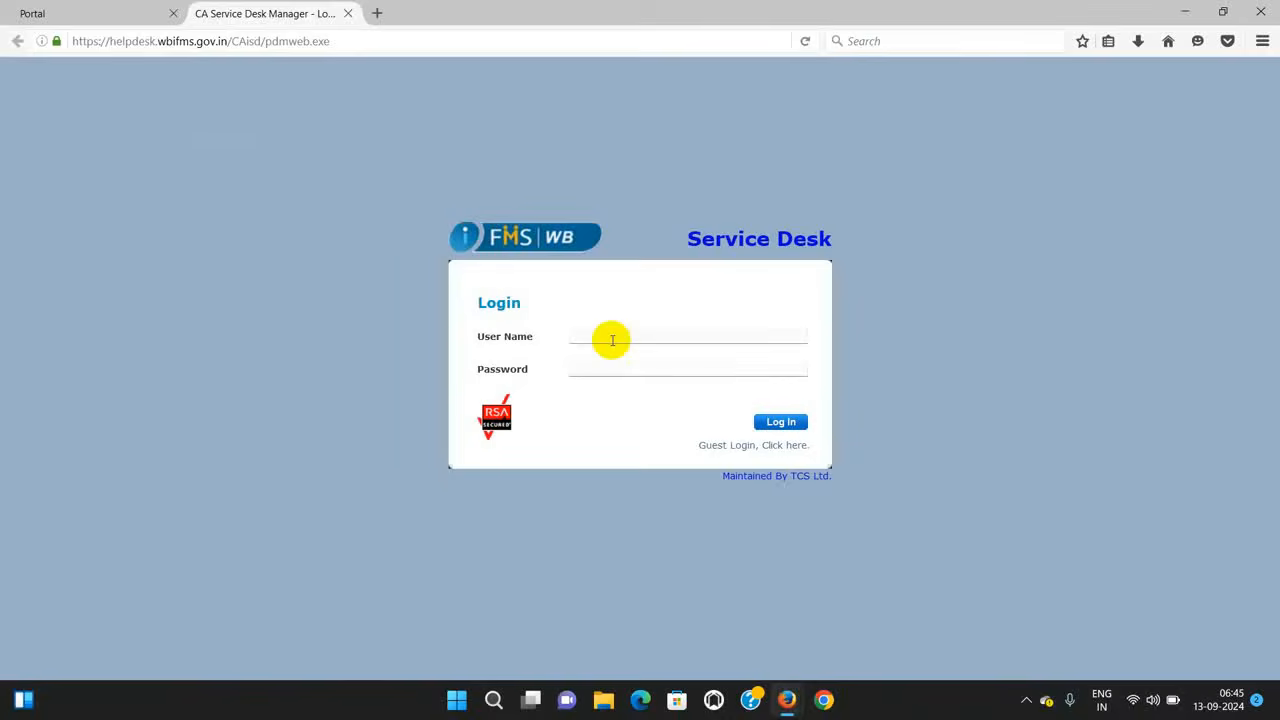
pyautogui.write('sanmoy_khejuri2')
pyautogui.press('Tab')
pyautogui.write('*********')
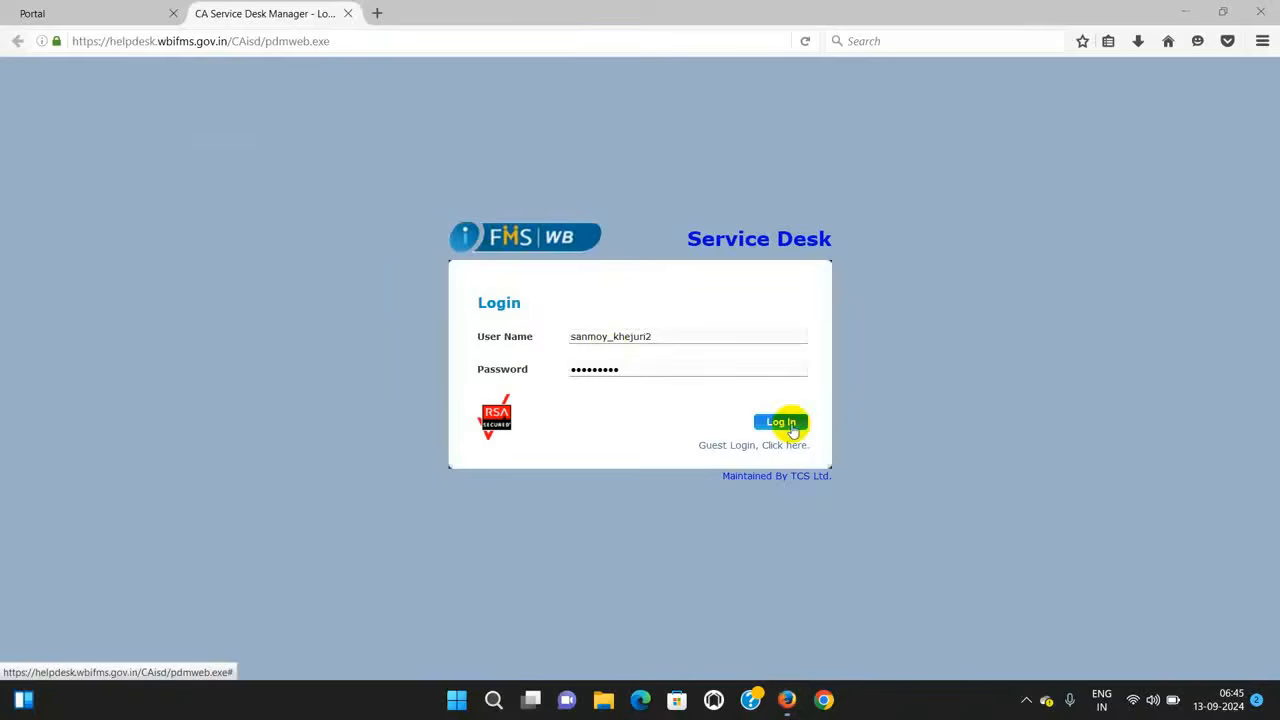
pyautogui.click(781, 422)
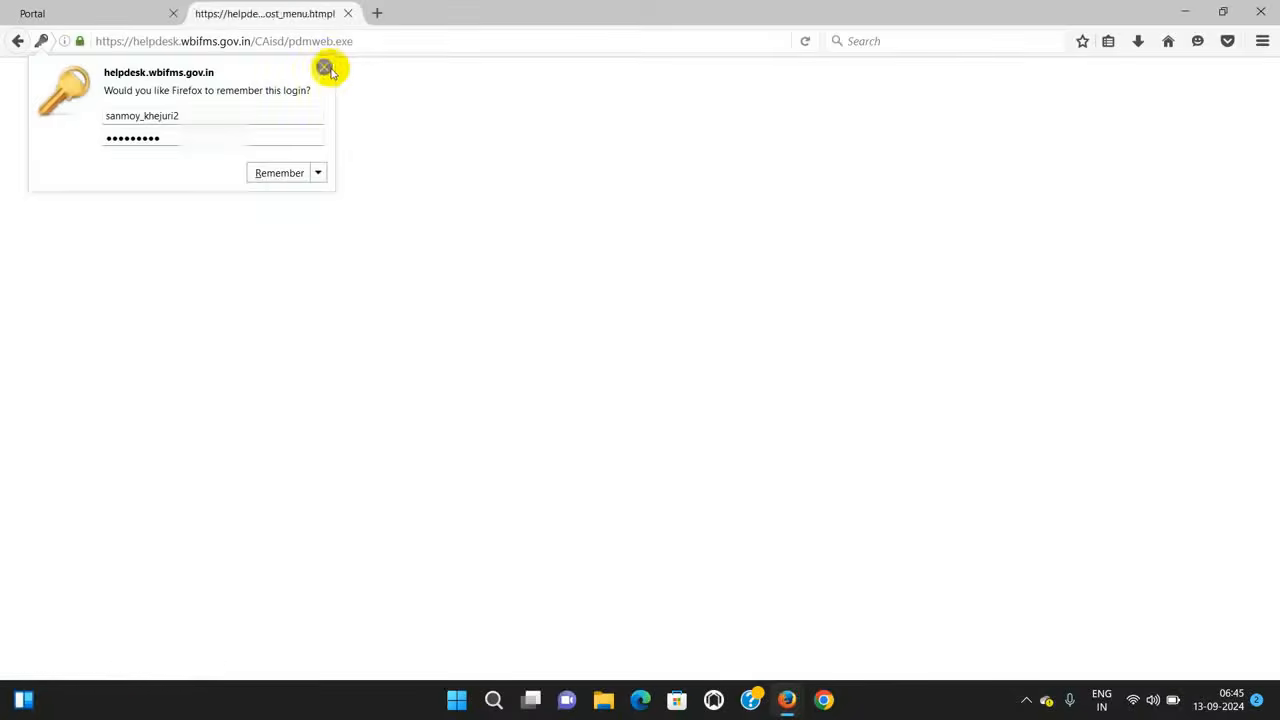
pyautogui.click(324, 66)
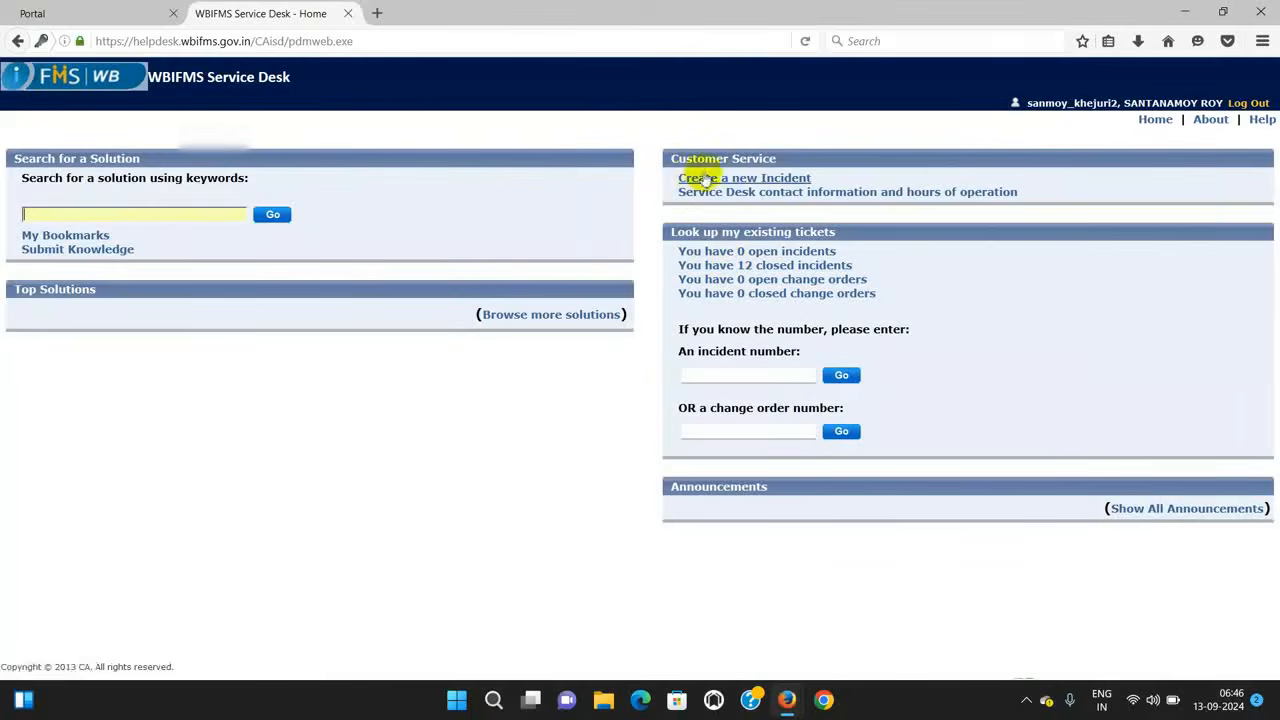
# Open a blank Create New Incident form from the Customer Service section.
pyautogui.click(733, 183)
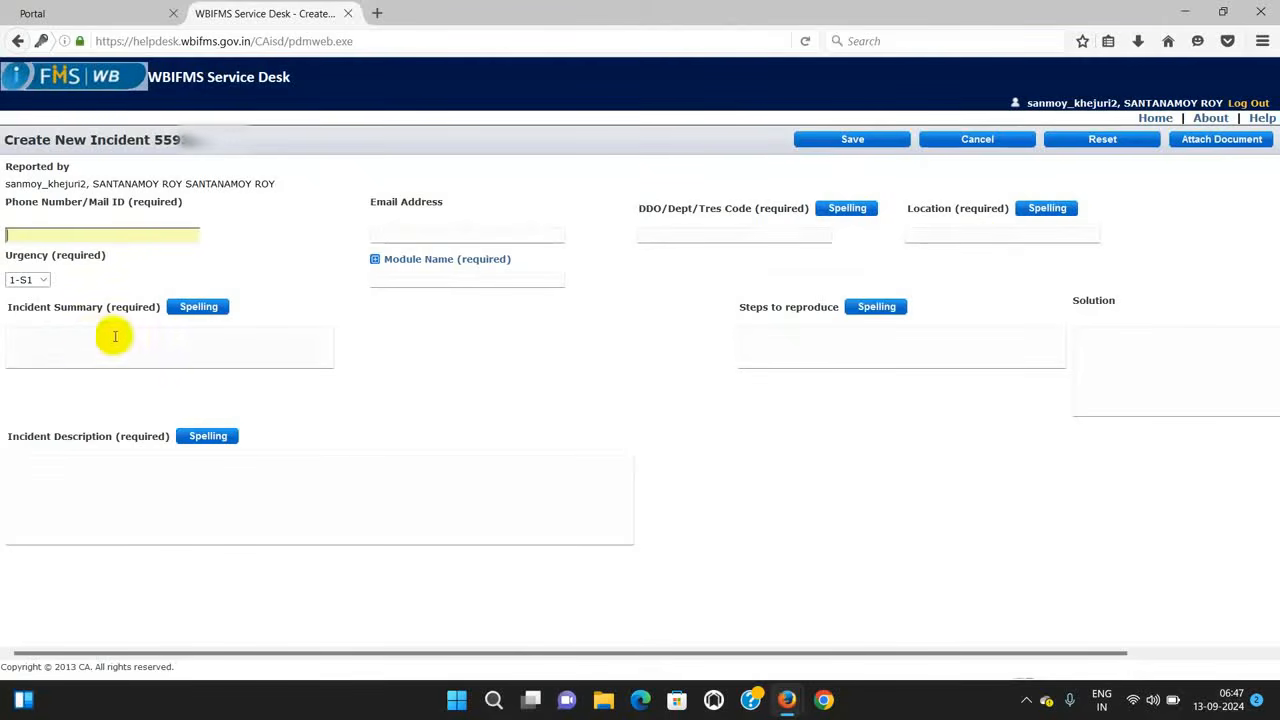
# Enter the reporter's phone and e-mail, DDO code MIBSWB013 and location KHEJURI, PURBA MEDINIPUR.
pyautogui.click(157, 346)
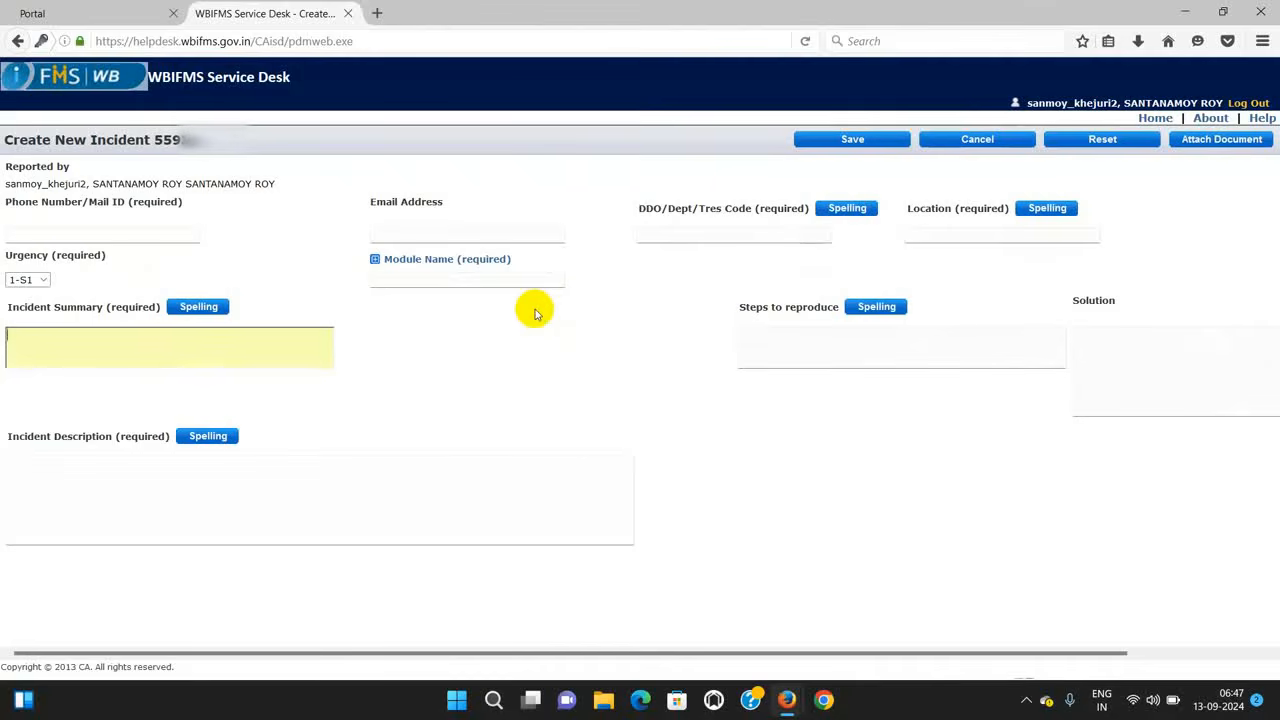
pyautogui.click(55, 234)
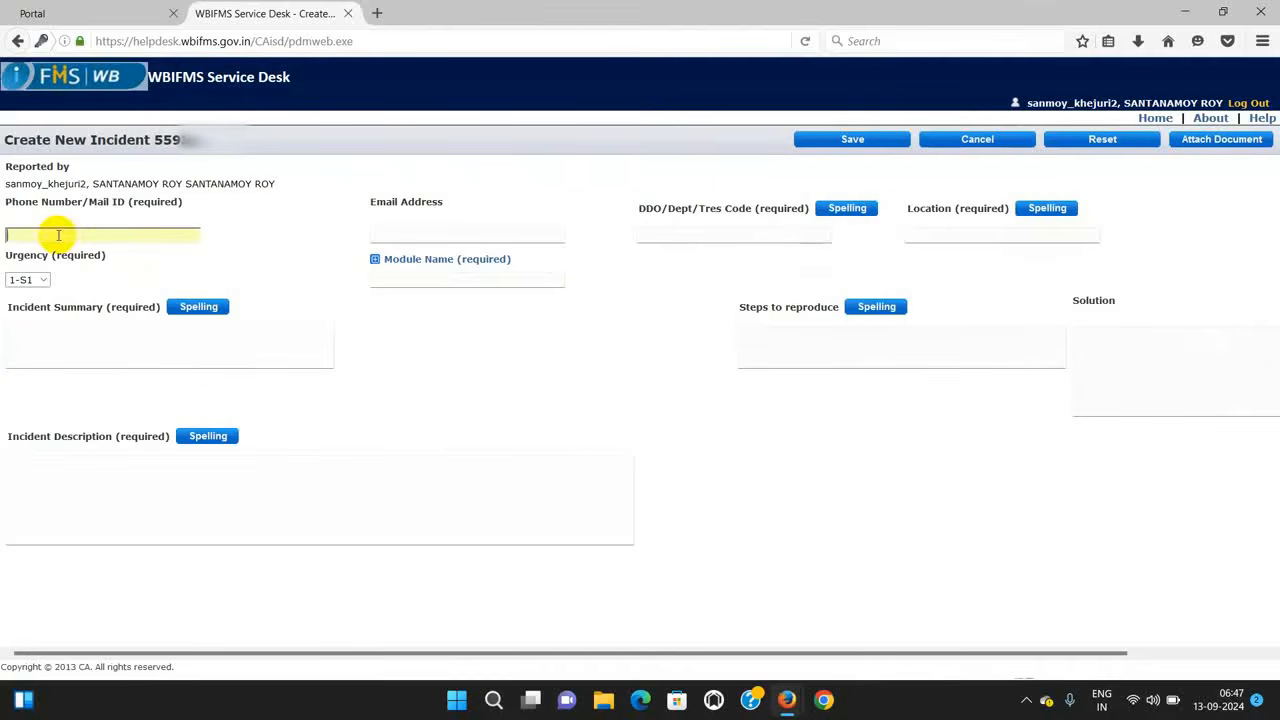
pyautogui.click(408, 233)
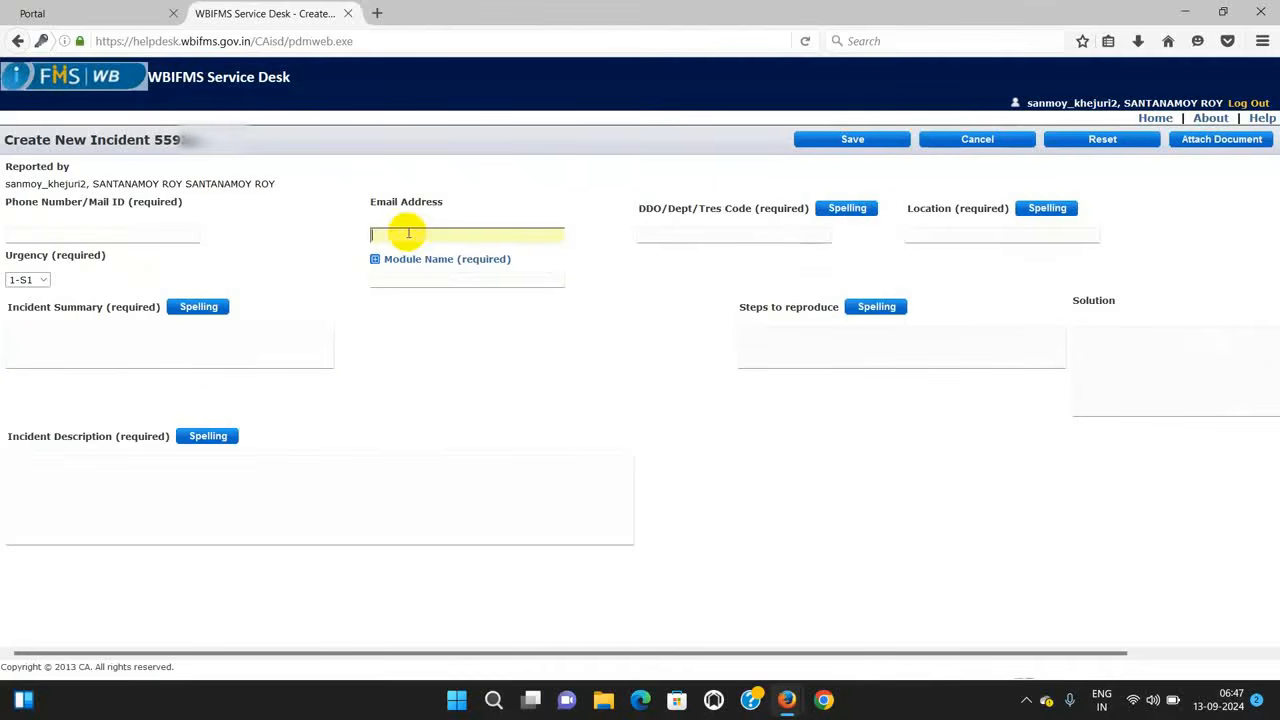
pyautogui.click(680, 240)
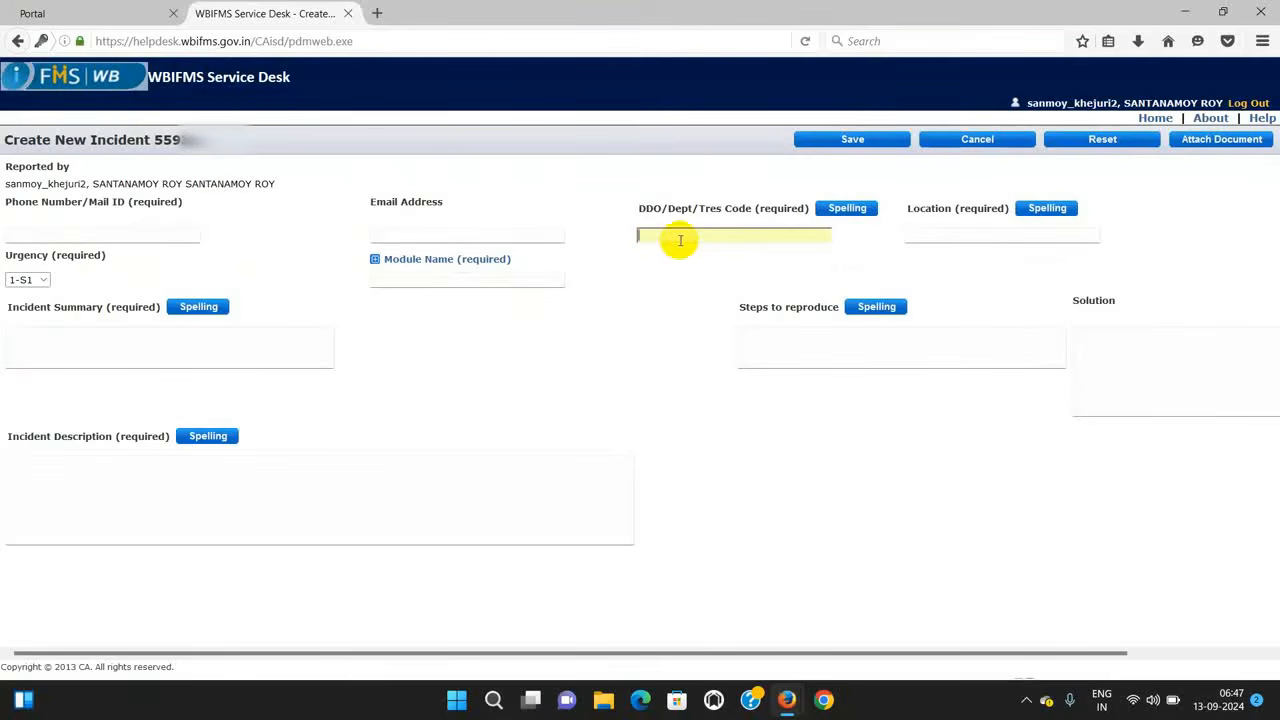
pyautogui.click(95, 232)
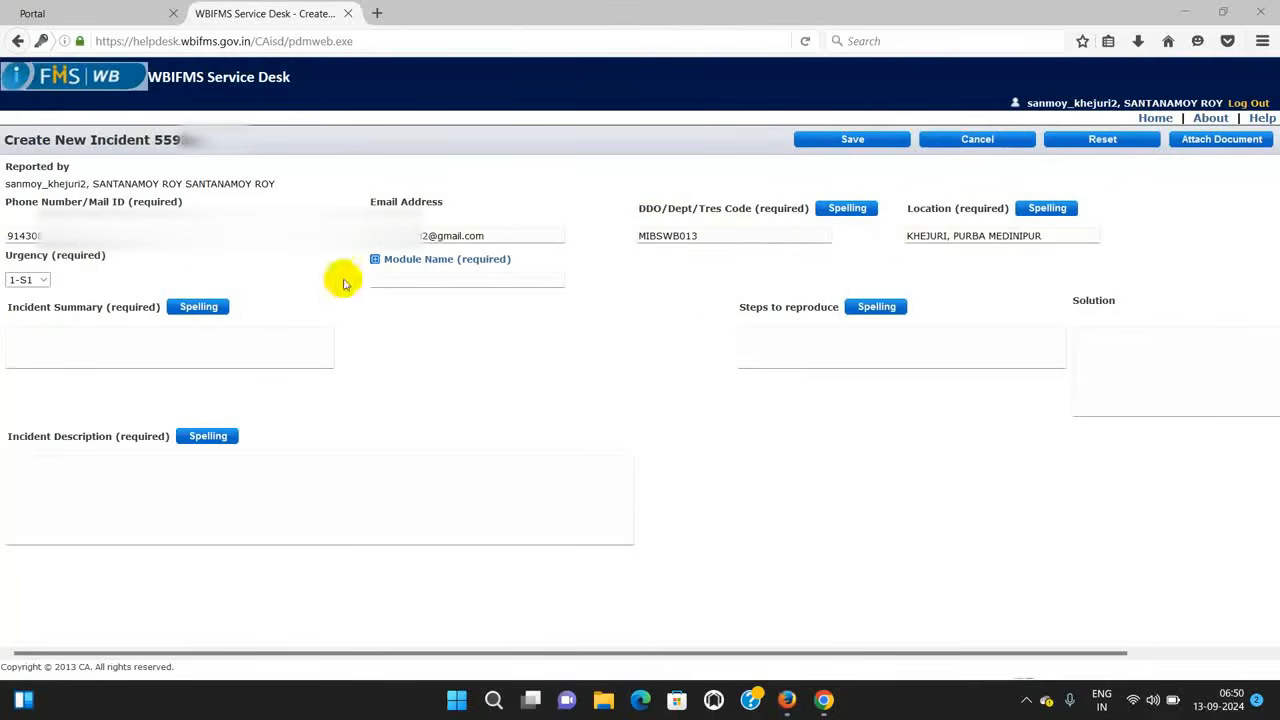
pyautogui.click(98, 353)
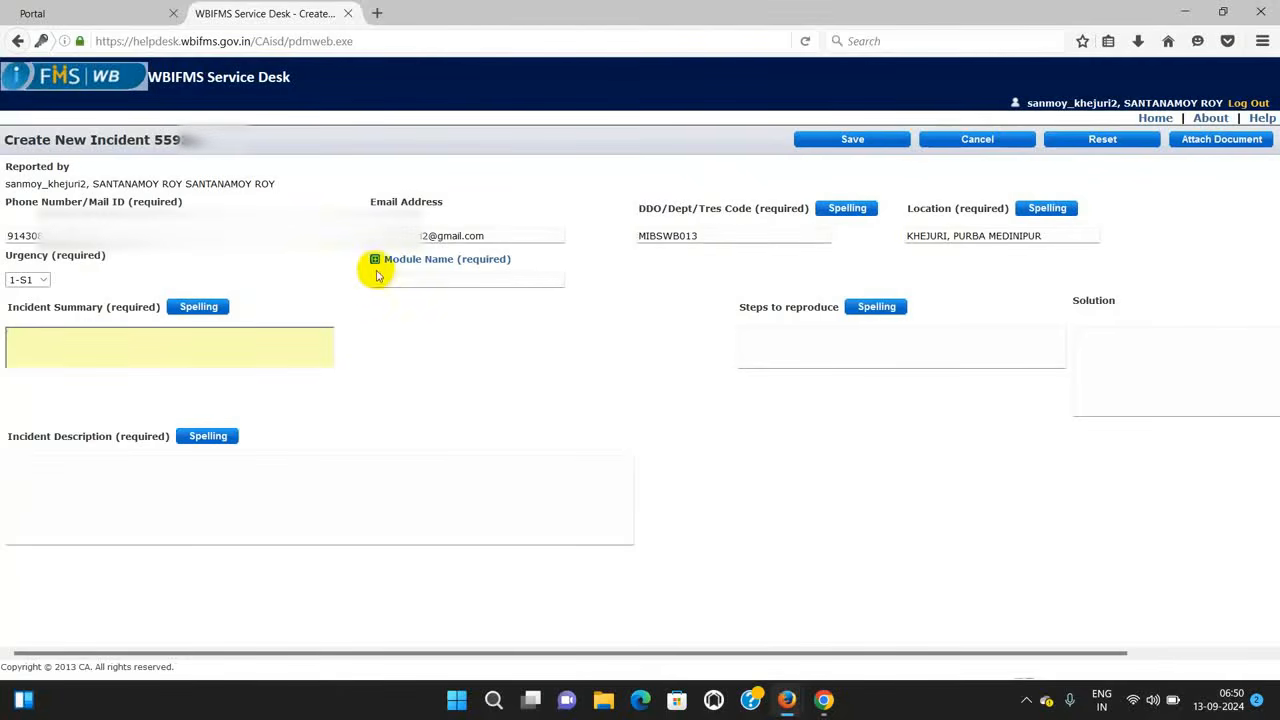
# Pick HRMS > Transfer from the Incident Area list as the Module Name.
pyautogui.click(485, 261)
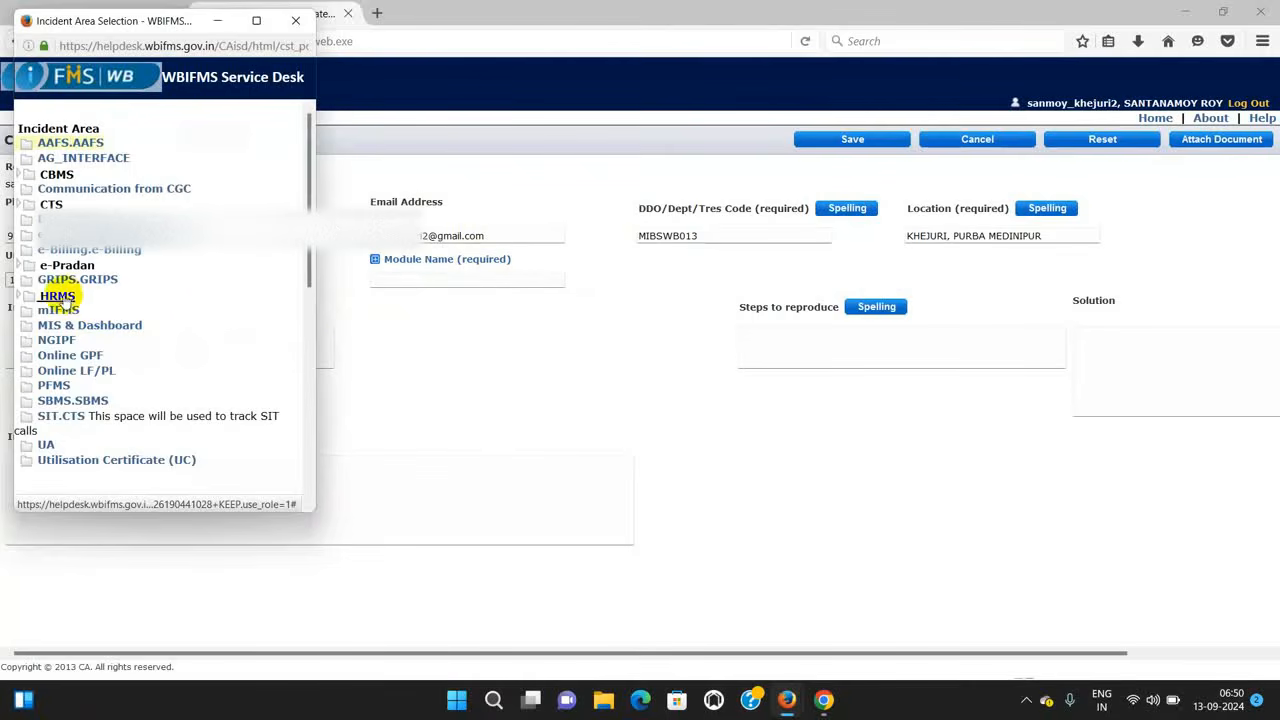
pyautogui.click(57, 297)
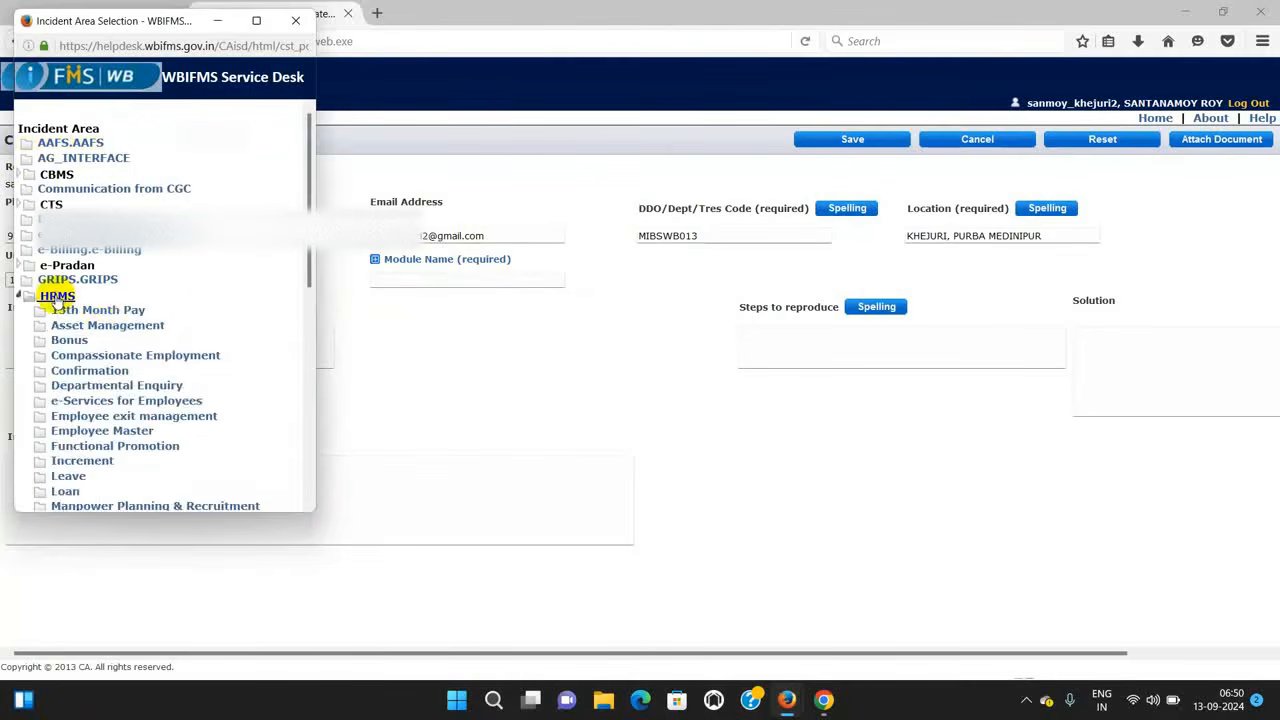
pyautogui.scroll(-5, 91, 326)
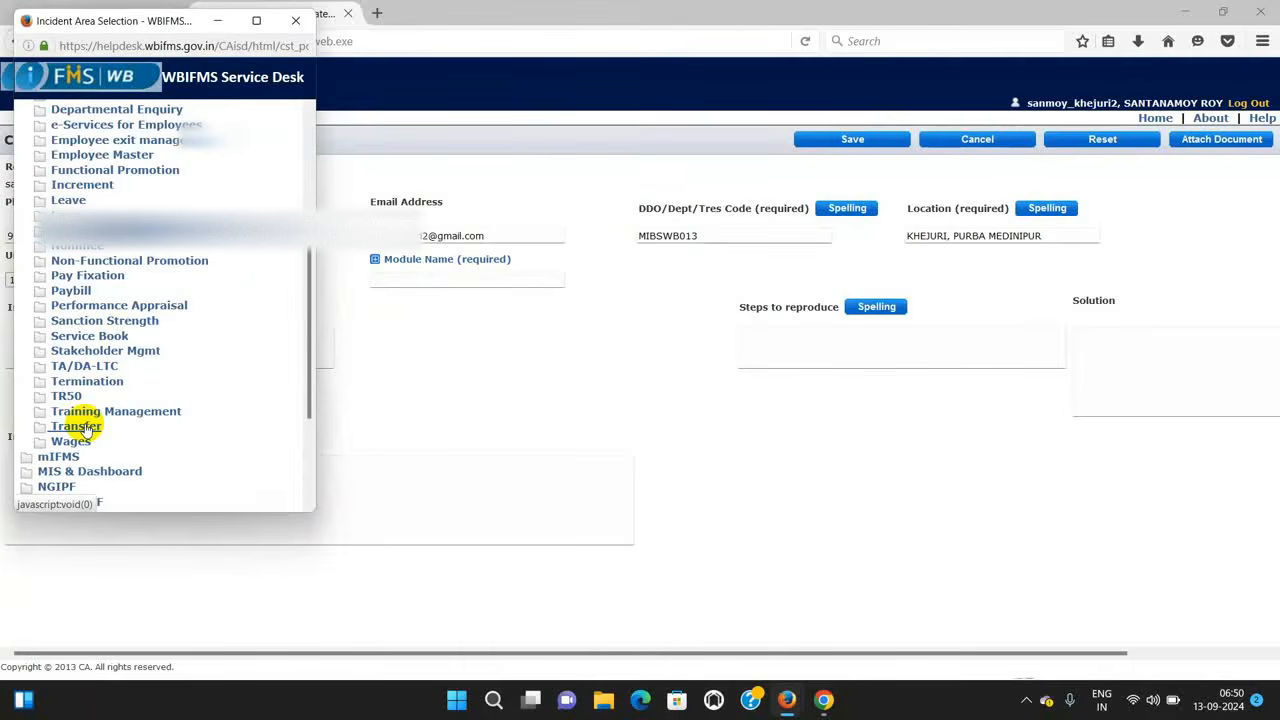
pyautogui.click(86, 428)
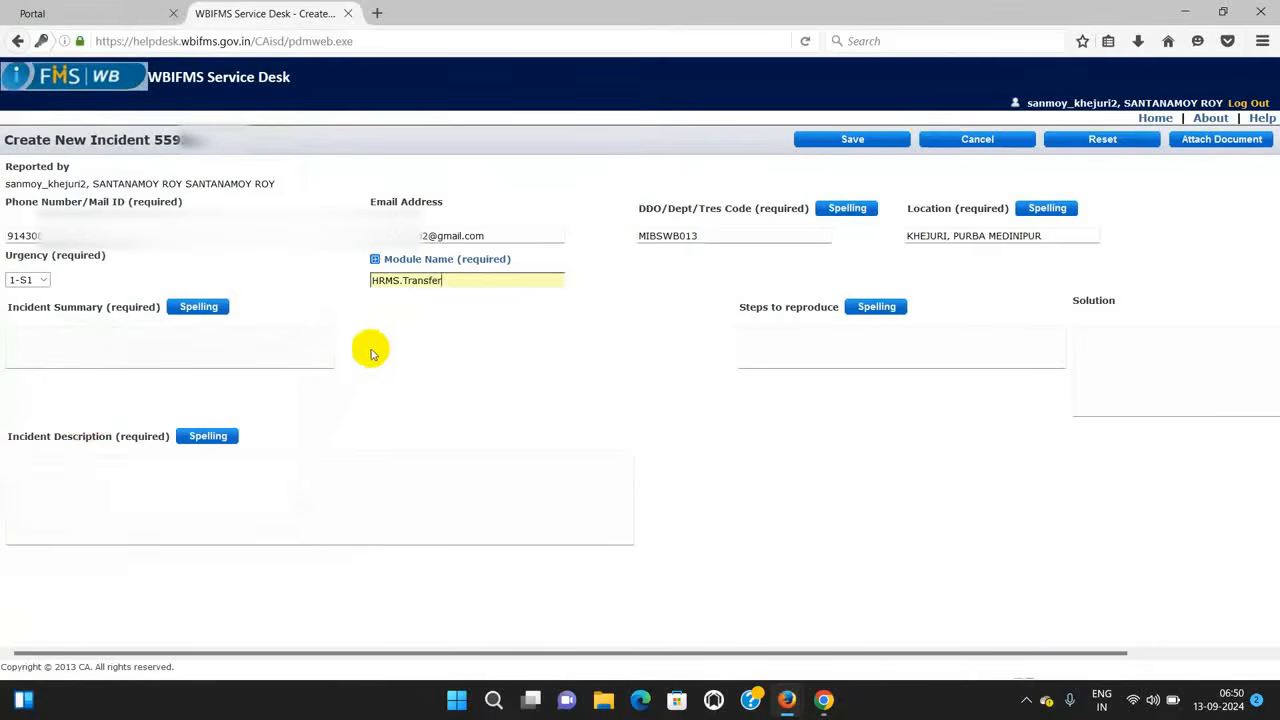
# Write a two-line Incident Summary starting 'LPC OUT CAN NOT' that mentions the salary date.
pyautogui.click(43, 342)
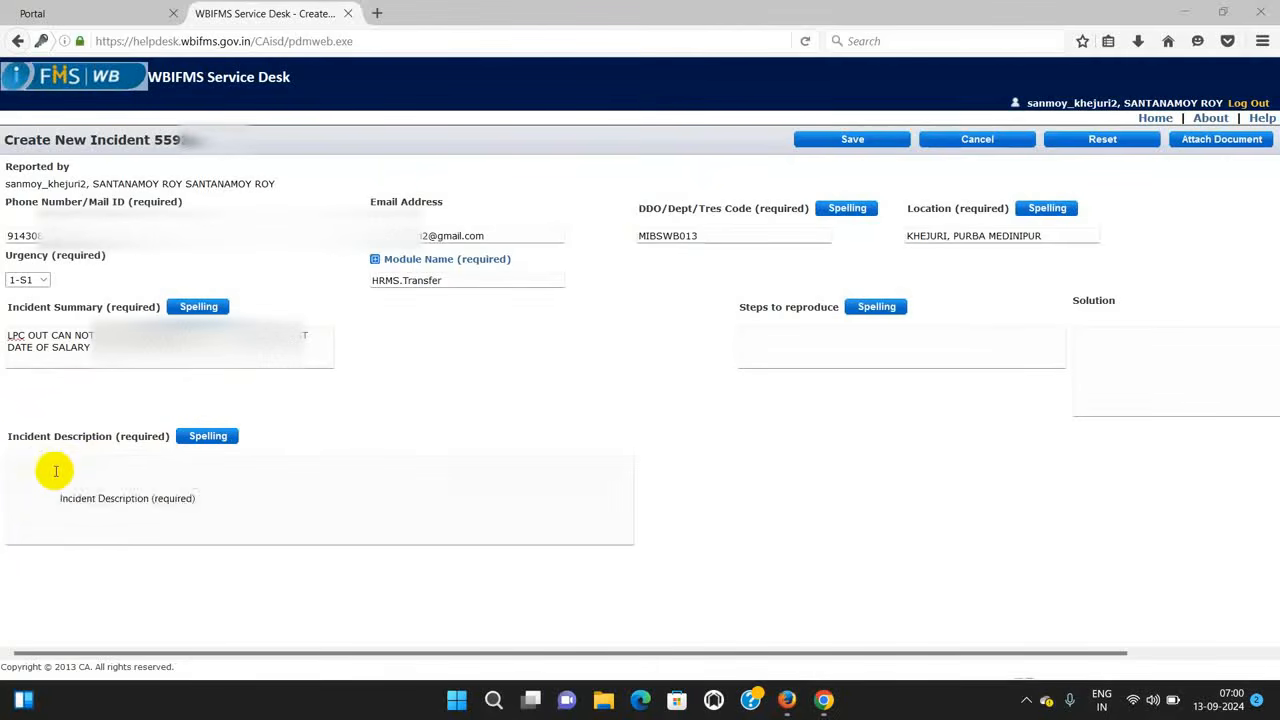
pyautogui.click(56, 471)
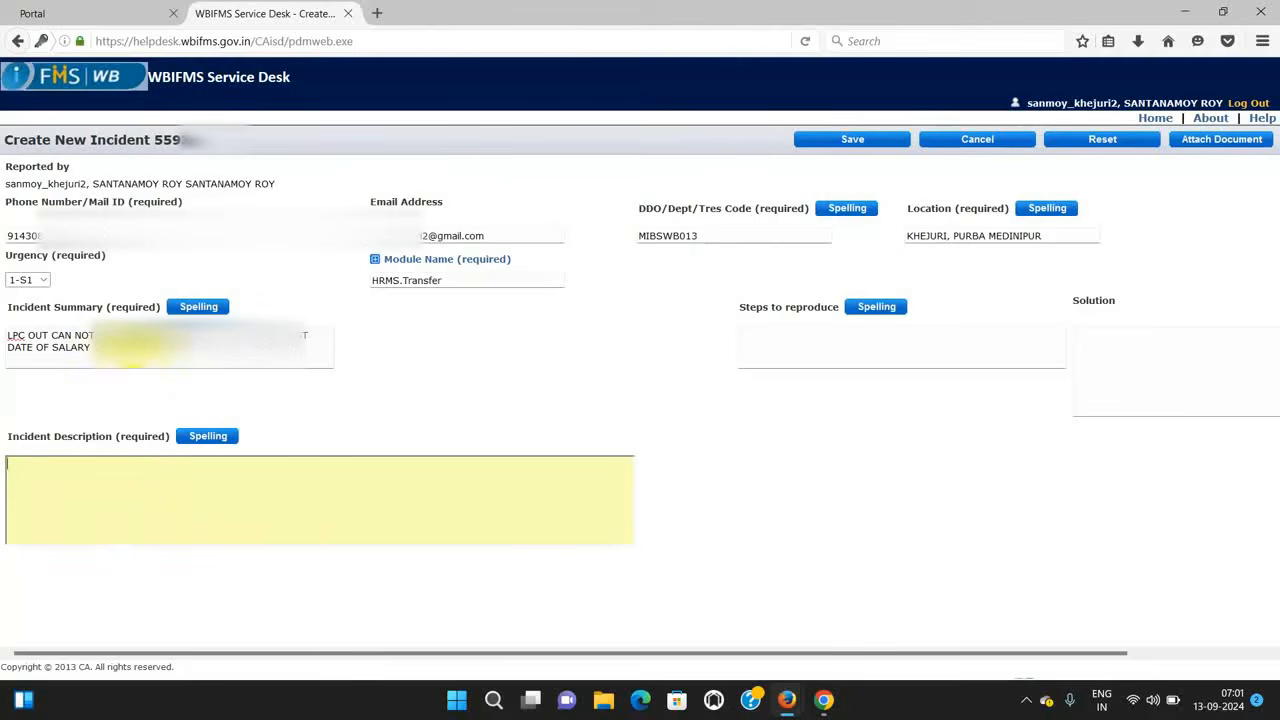
pyautogui.click(136, 362)
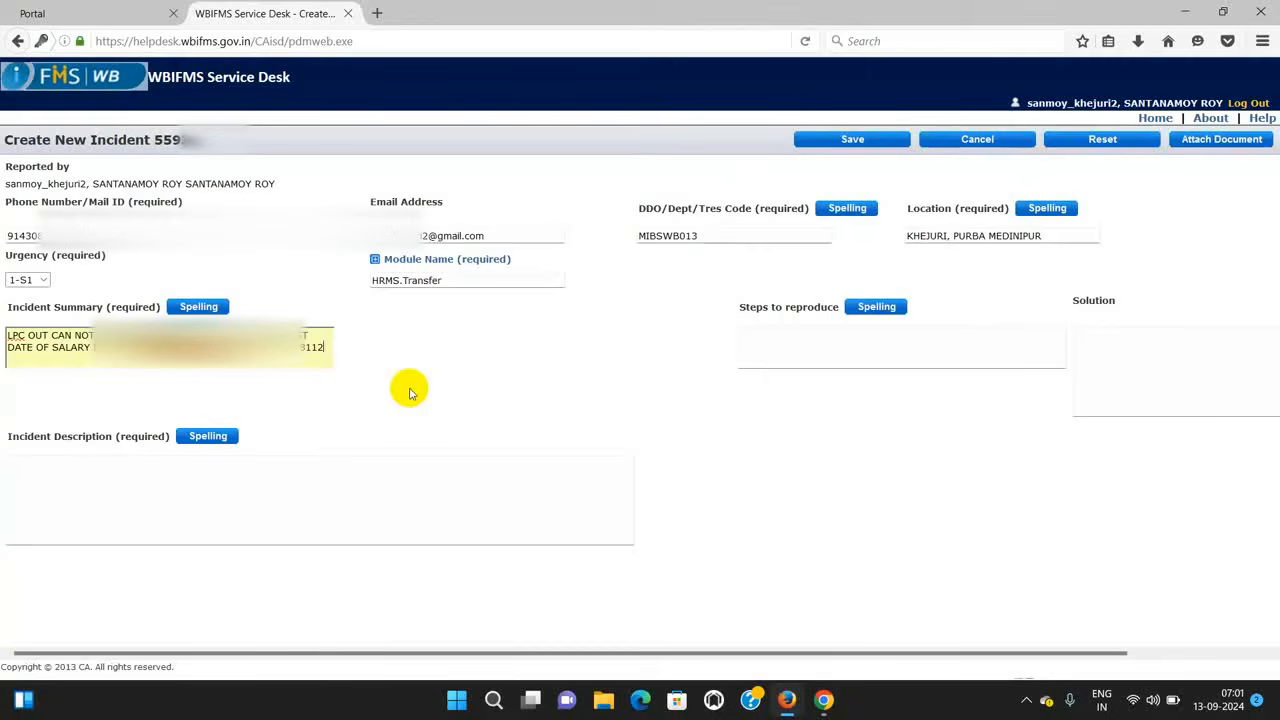
# Paste the prepared note about the ICDS PROJECT employee's problem into Incident Description.
pyautogui.click(53, 489)
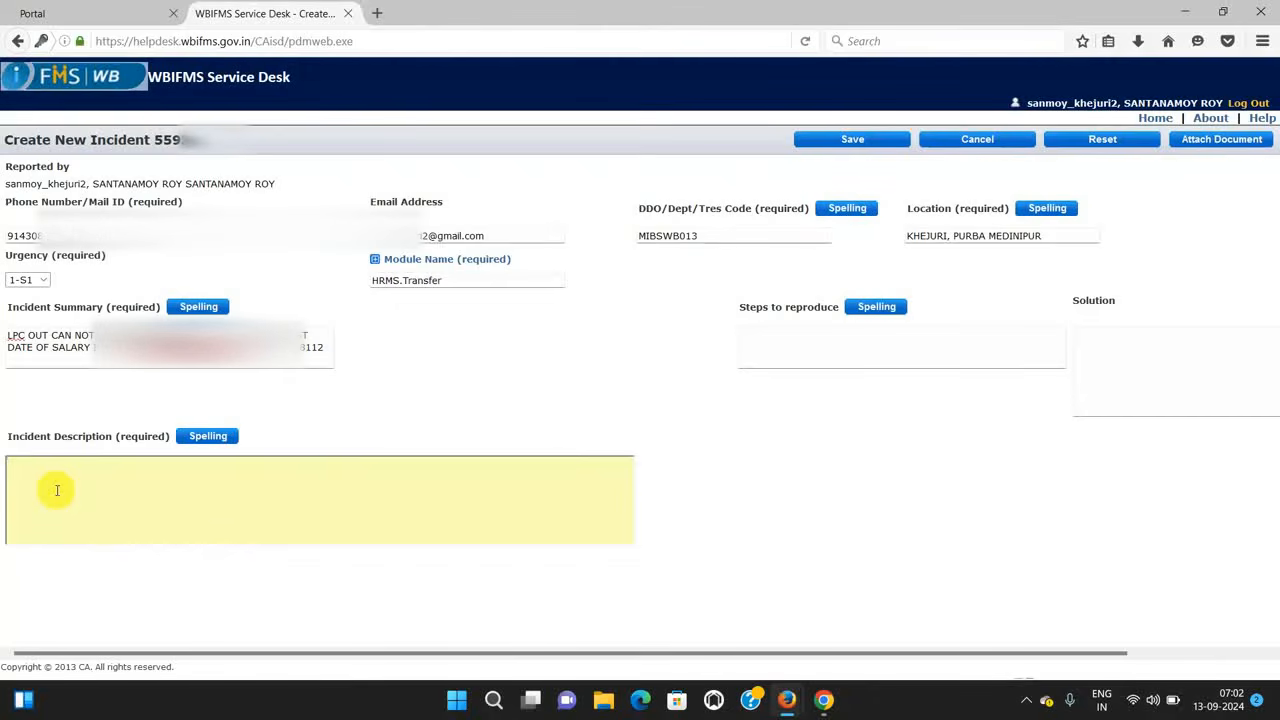
pyautogui.hotkey('ctrl', 'v')
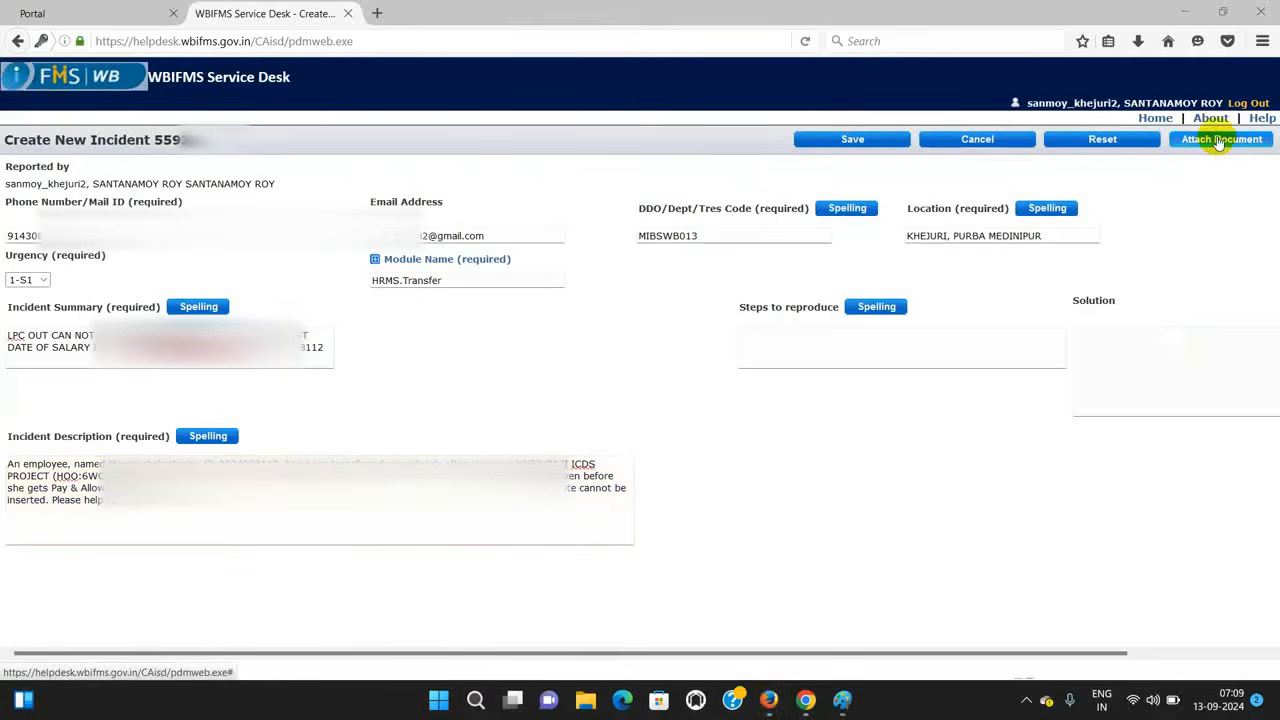
pyautogui.click(1220, 141)
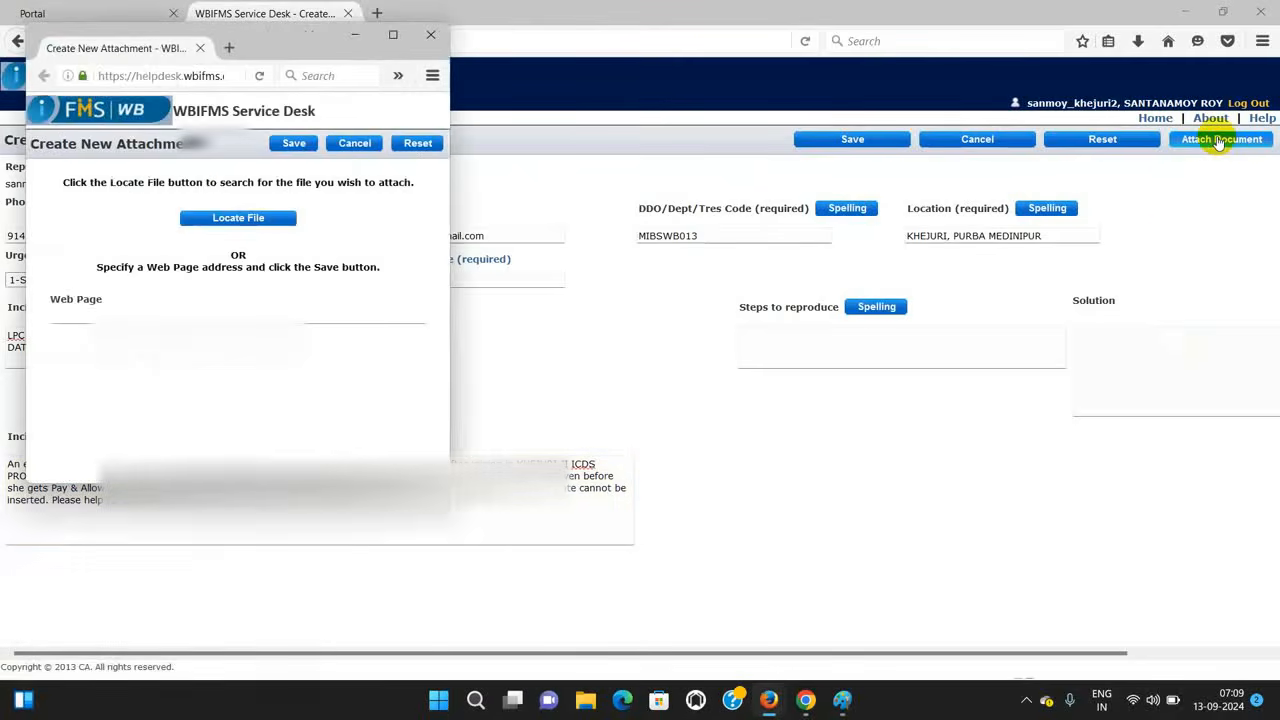
pyautogui.click(233, 218)
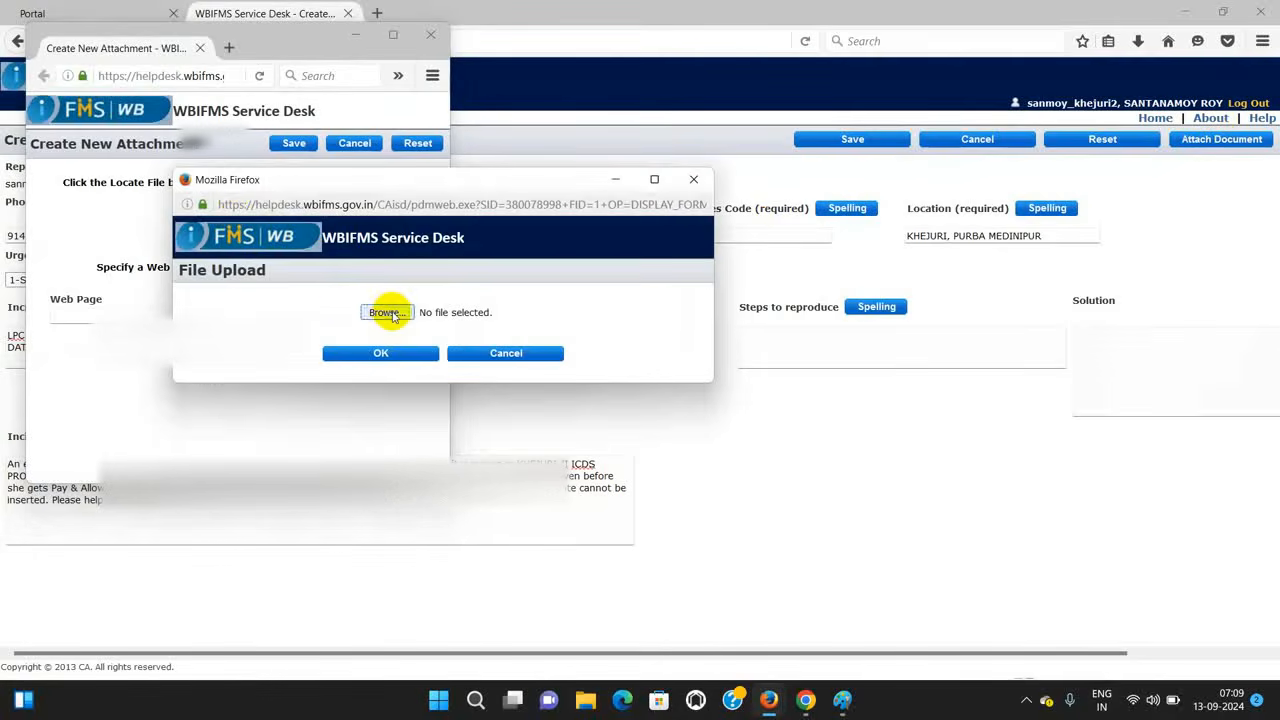
pyautogui.click(390, 313)
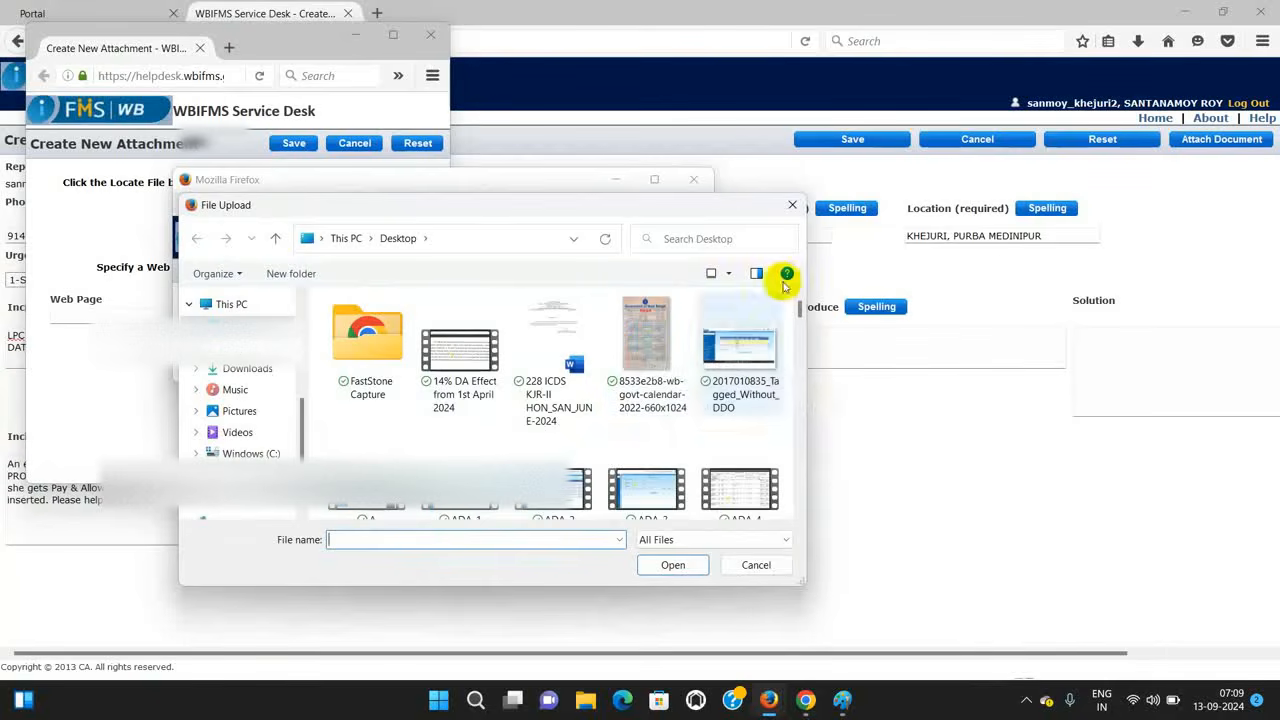
pyautogui.click(790, 204)
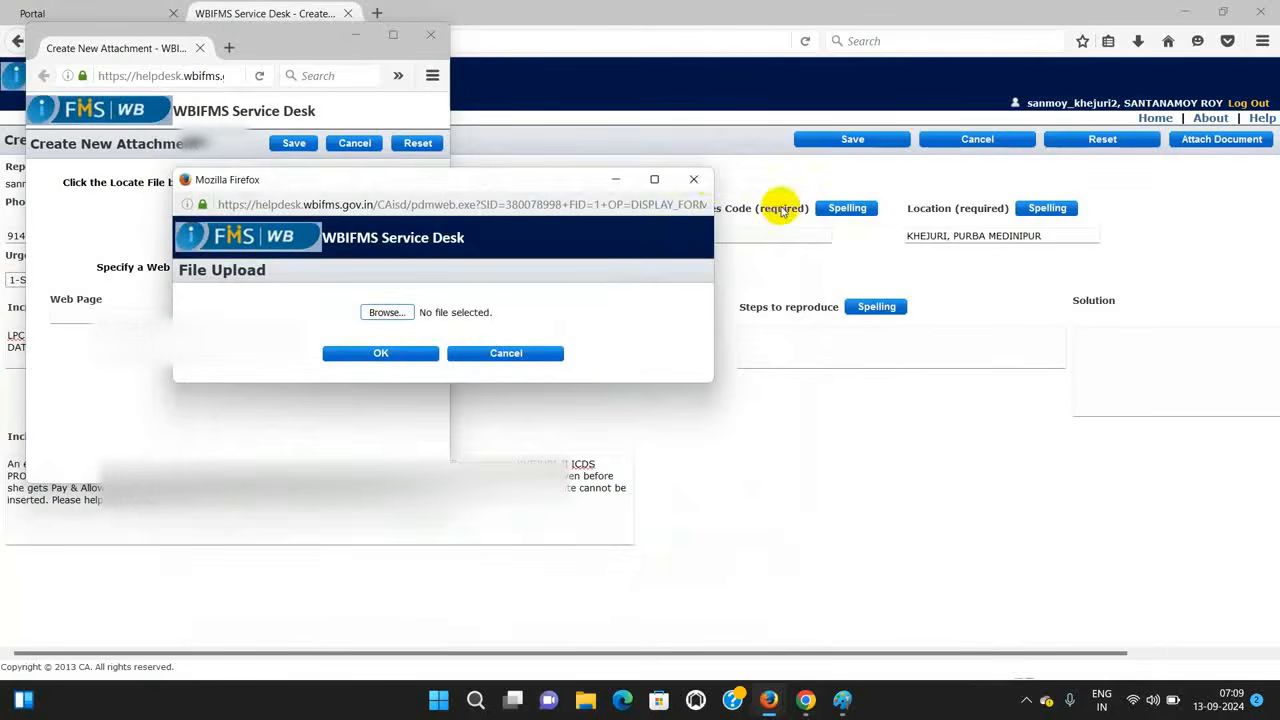
pyautogui.click(693, 179)
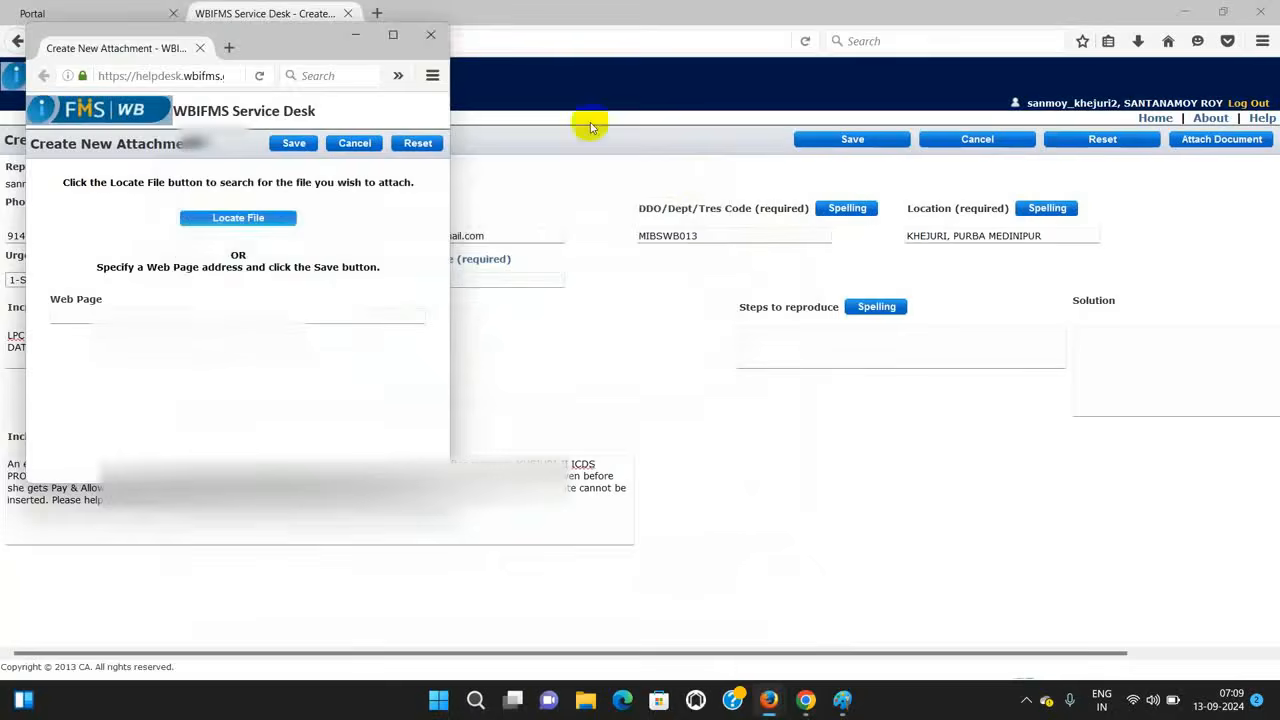
pyautogui.click(430, 35)
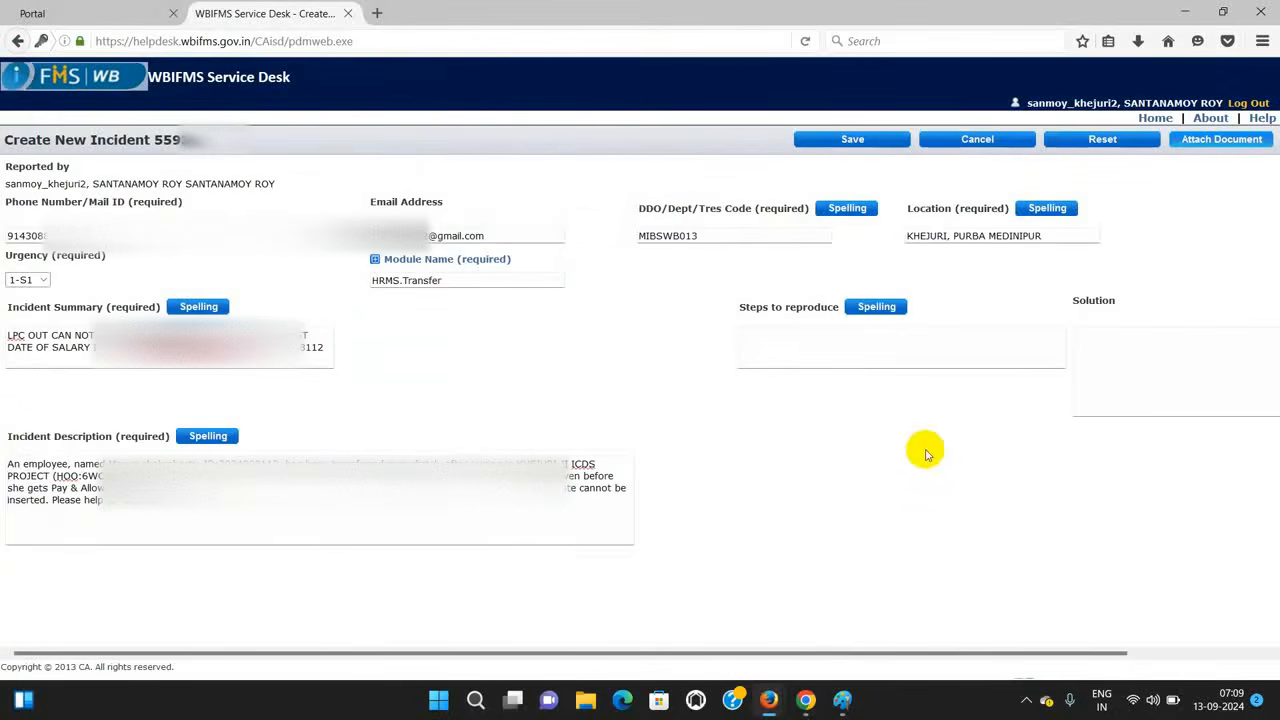
# Save the incident and view its detail page showing status Open under HRMS.Transfer.
pyautogui.click(852, 140)
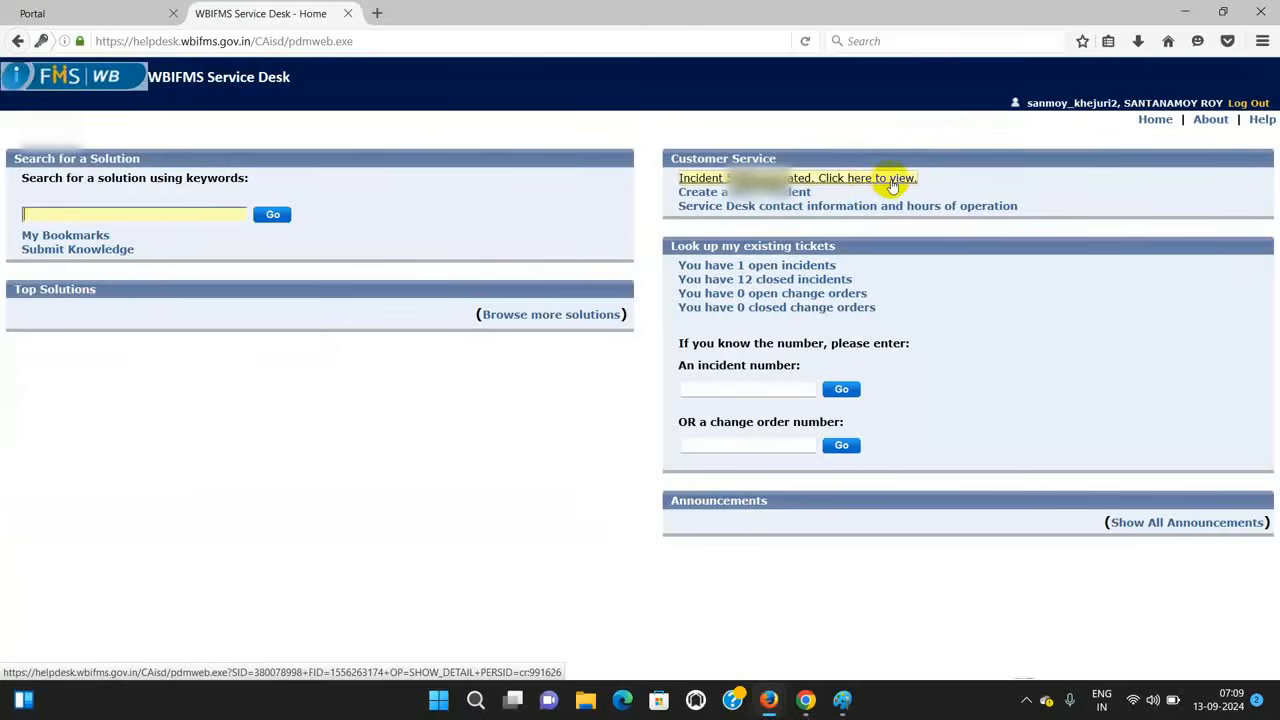
pyautogui.click(871, 181)
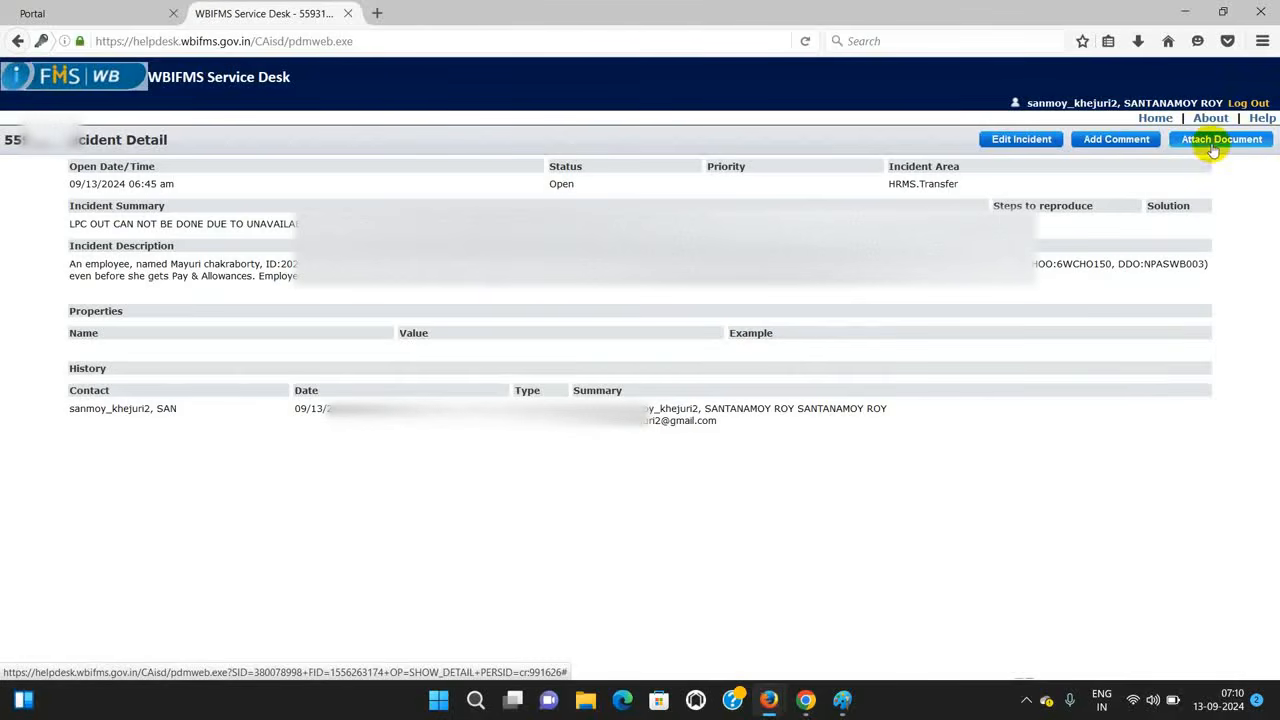
# Open the saved incident in edit mode, then log out of the service desk.
pyautogui.click(1021, 139)
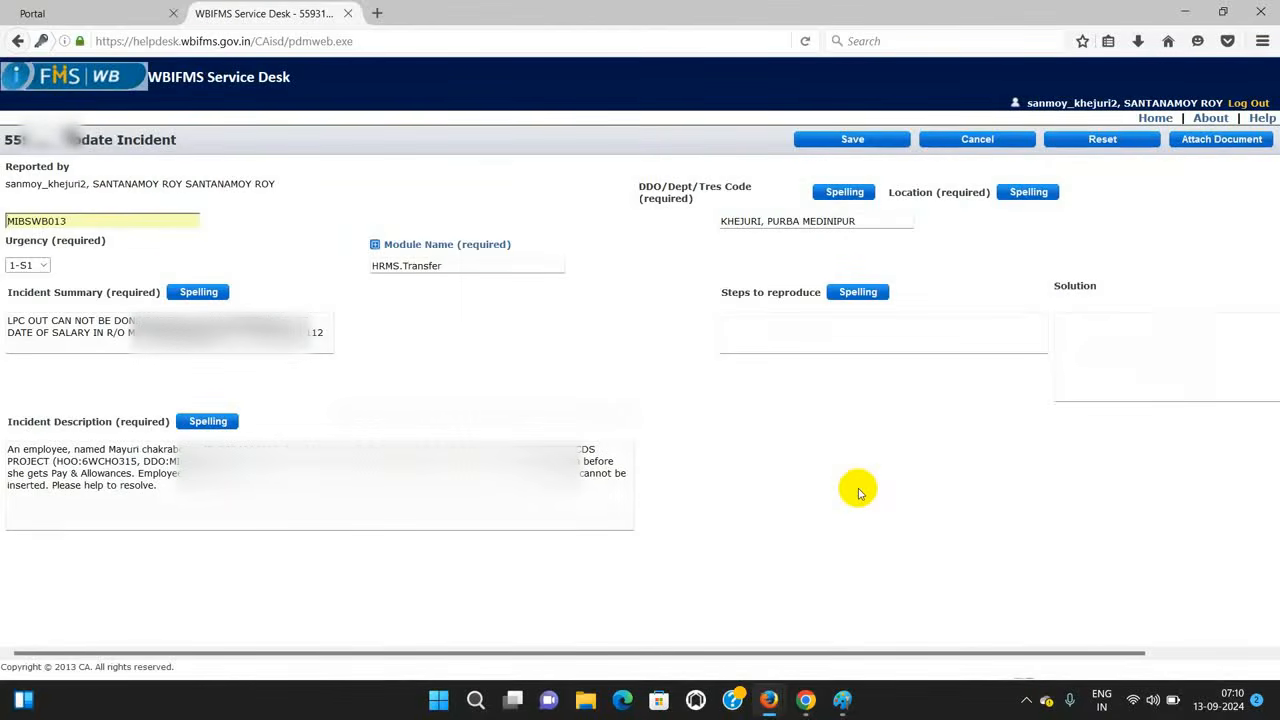
pyautogui.click(1246, 104)
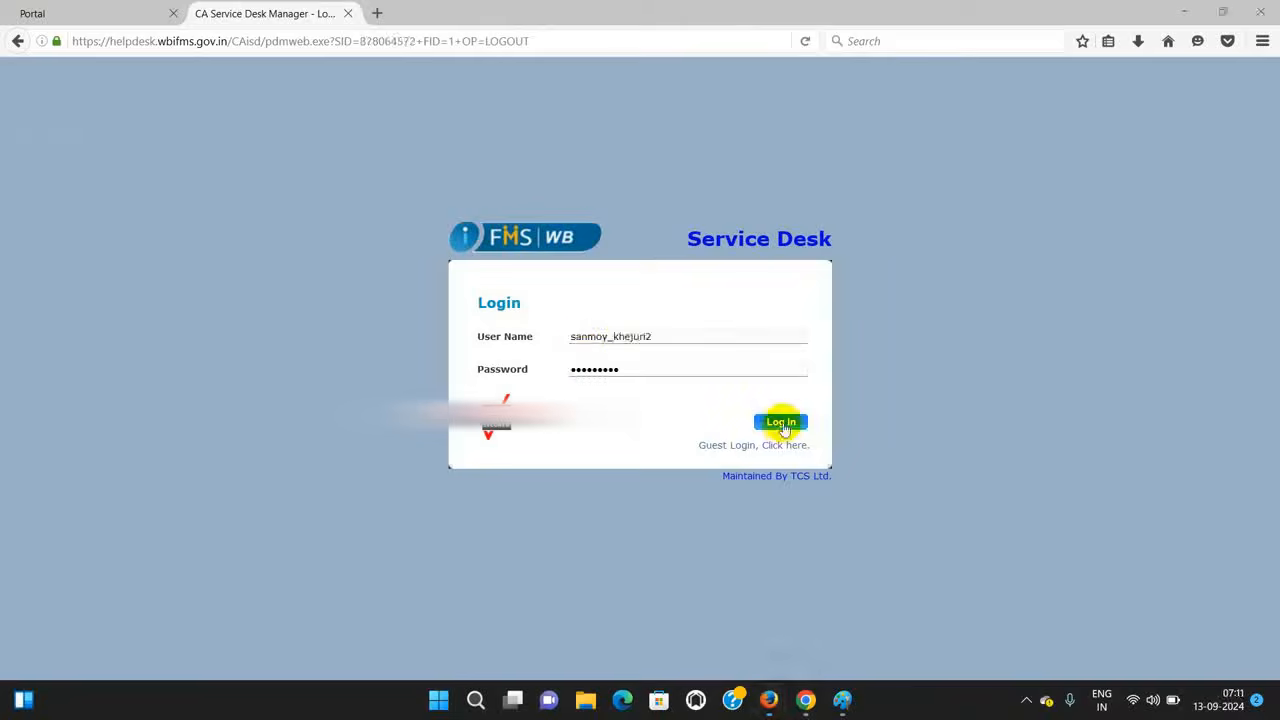
# Log back in and list the 1 open incident, urgency 1-S1, opened 09/13/2024.
pyautogui.click(780, 423)
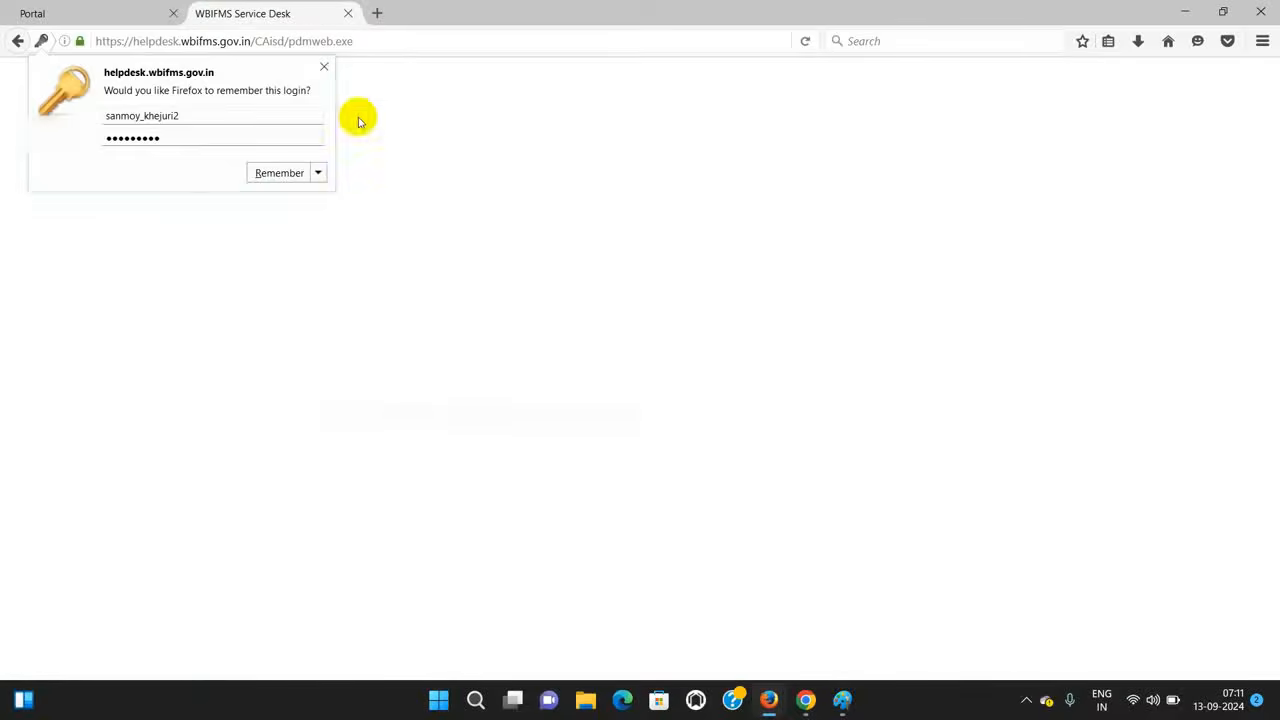
pyautogui.click(324, 67)
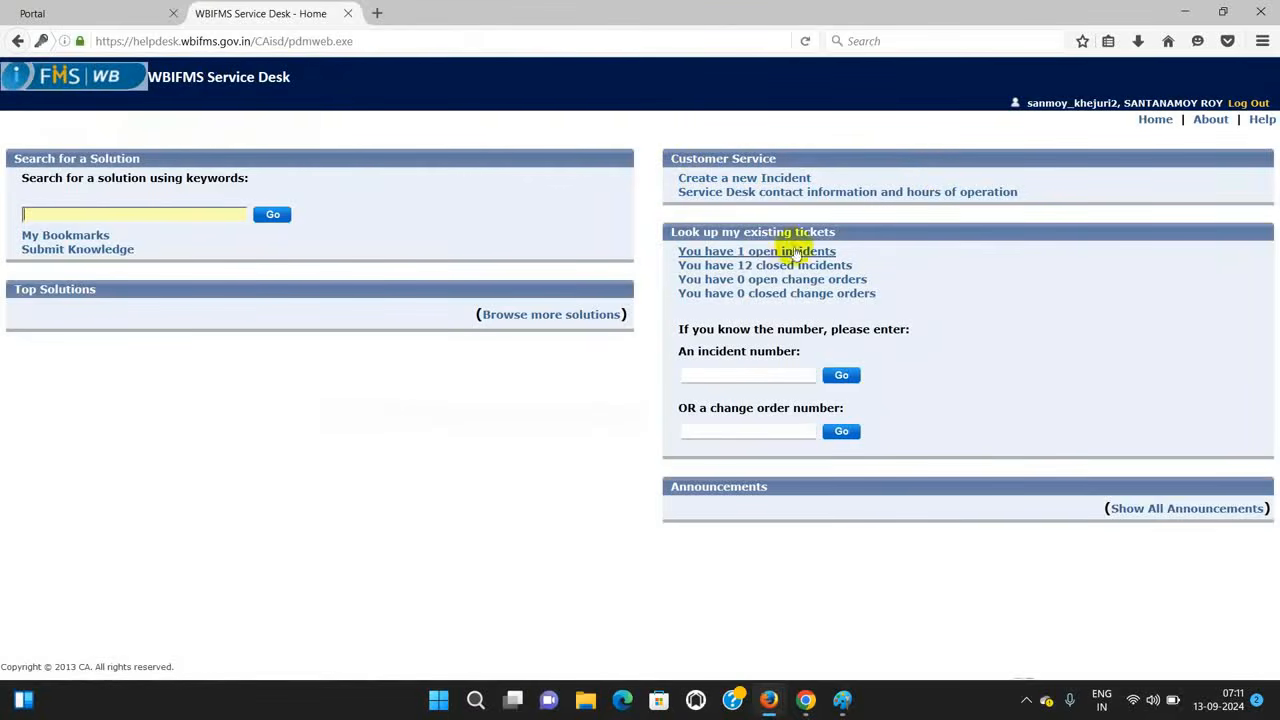
pyautogui.click(760, 256)
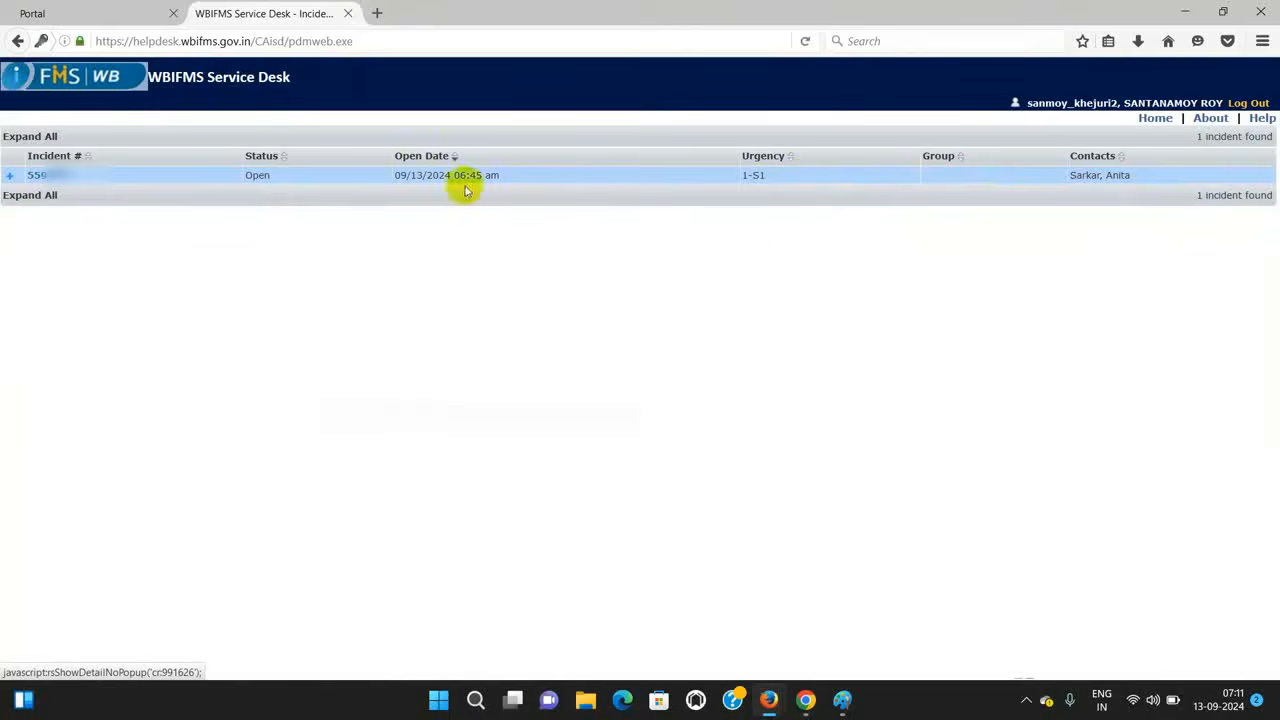
# Open the listed HRMS.Transfer incident's details and bring up its Update Incident form.
pyautogui.click(44, 177)
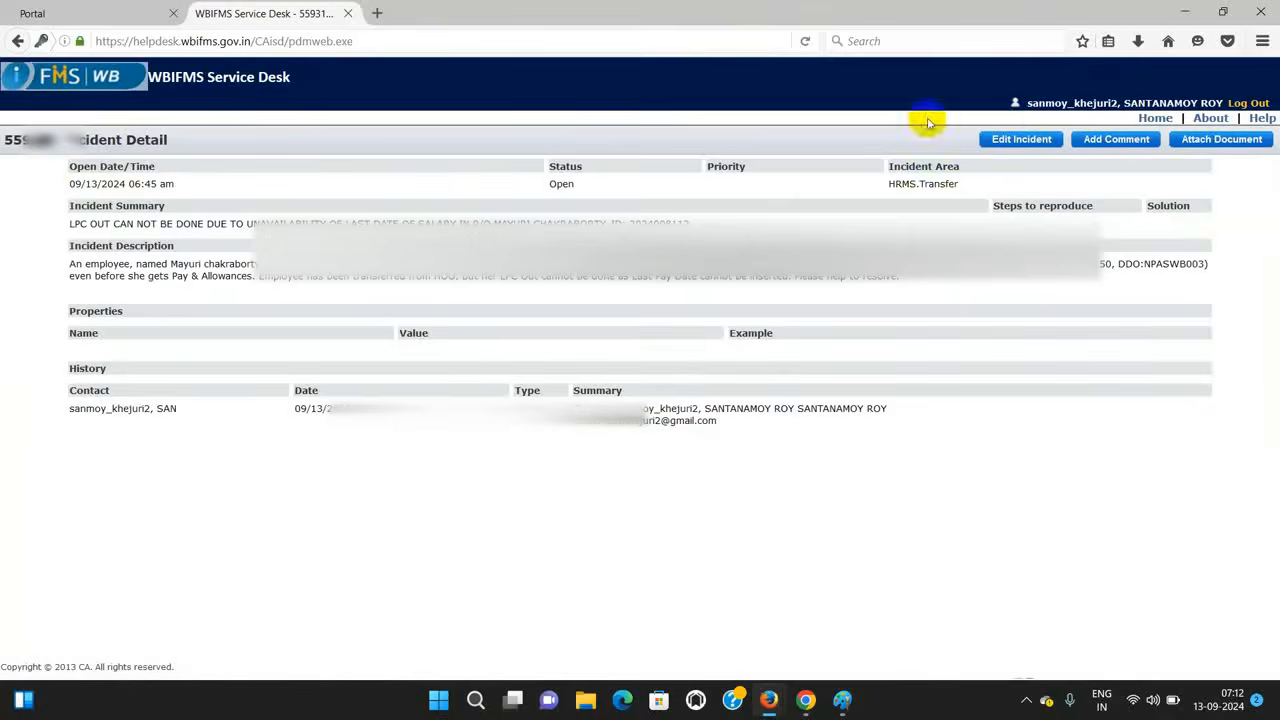
pyautogui.click(1022, 142)
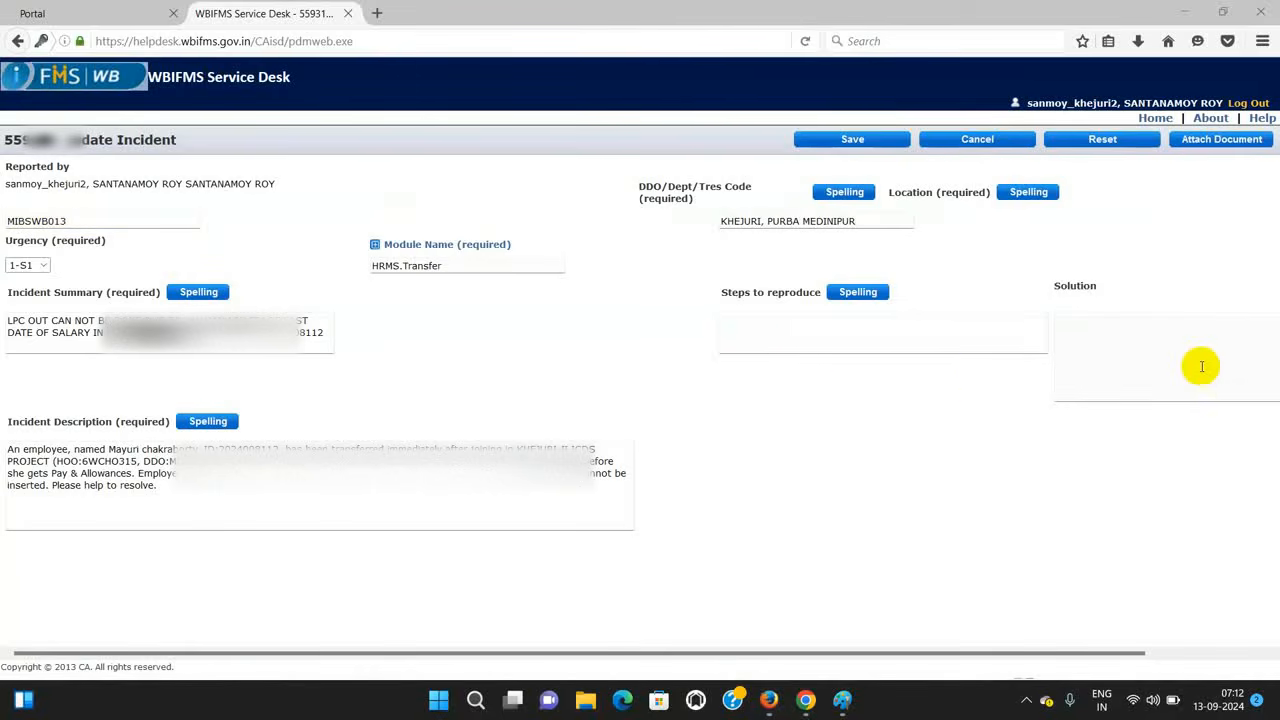
pyautogui.click(1086, 331)
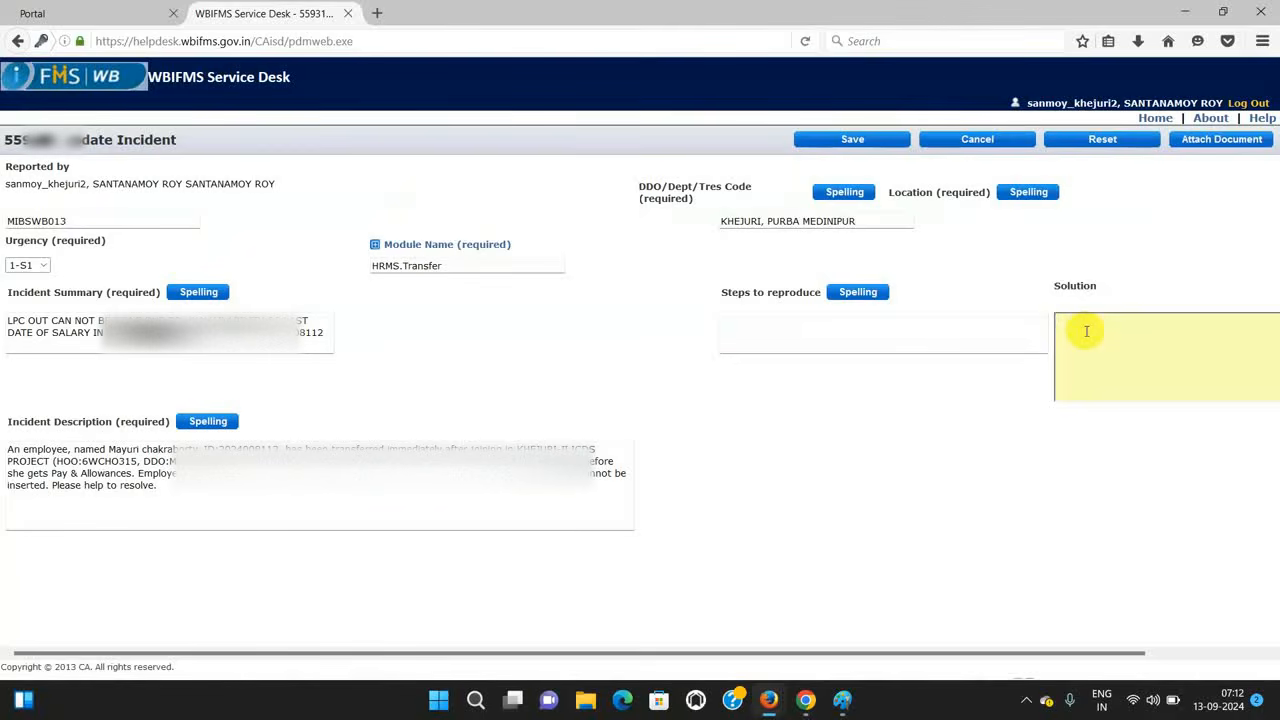
pyautogui.click(963, 425)
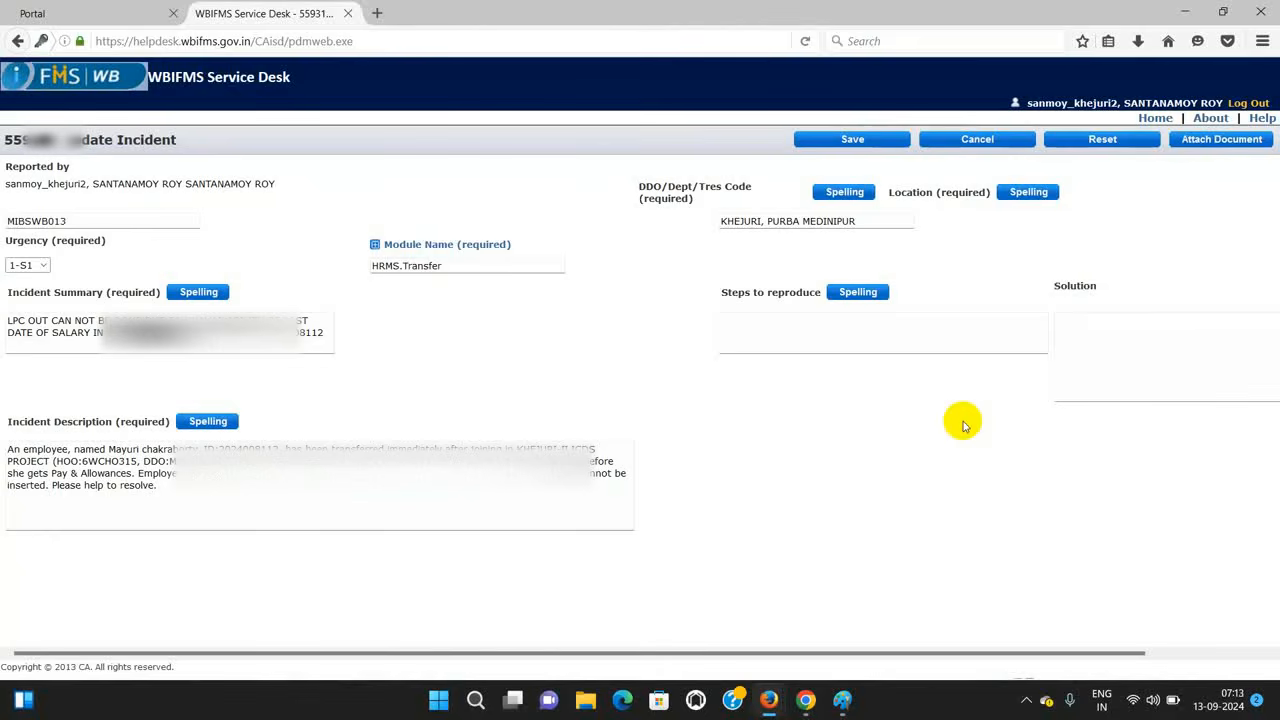